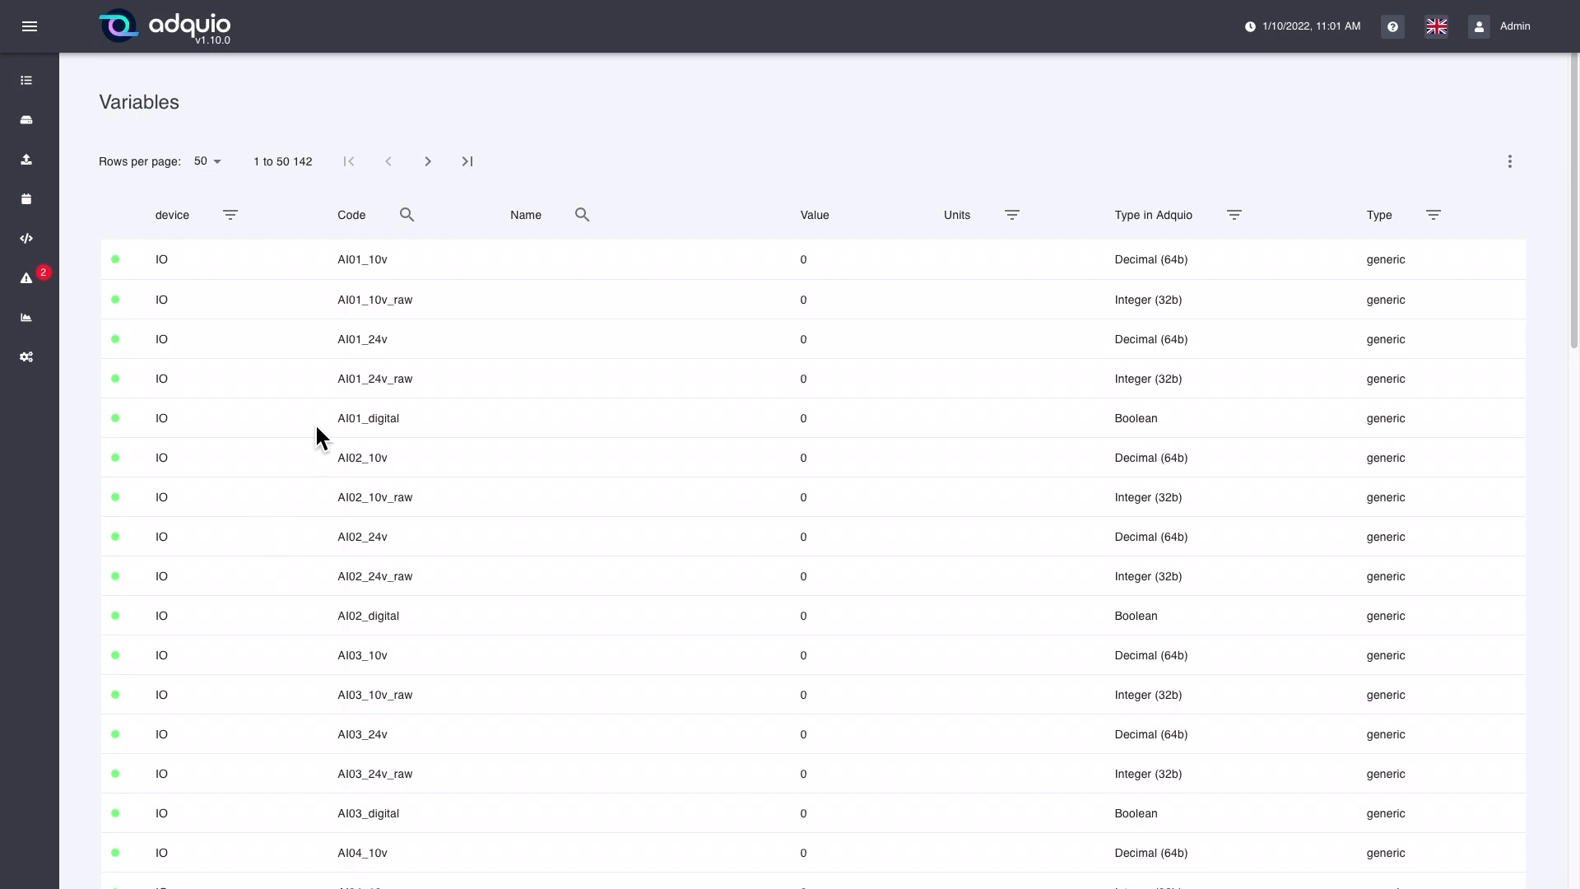
Open the Alerts section and look through the listed alerts, including the type of the ExternalStorage entry
click(38, 36)
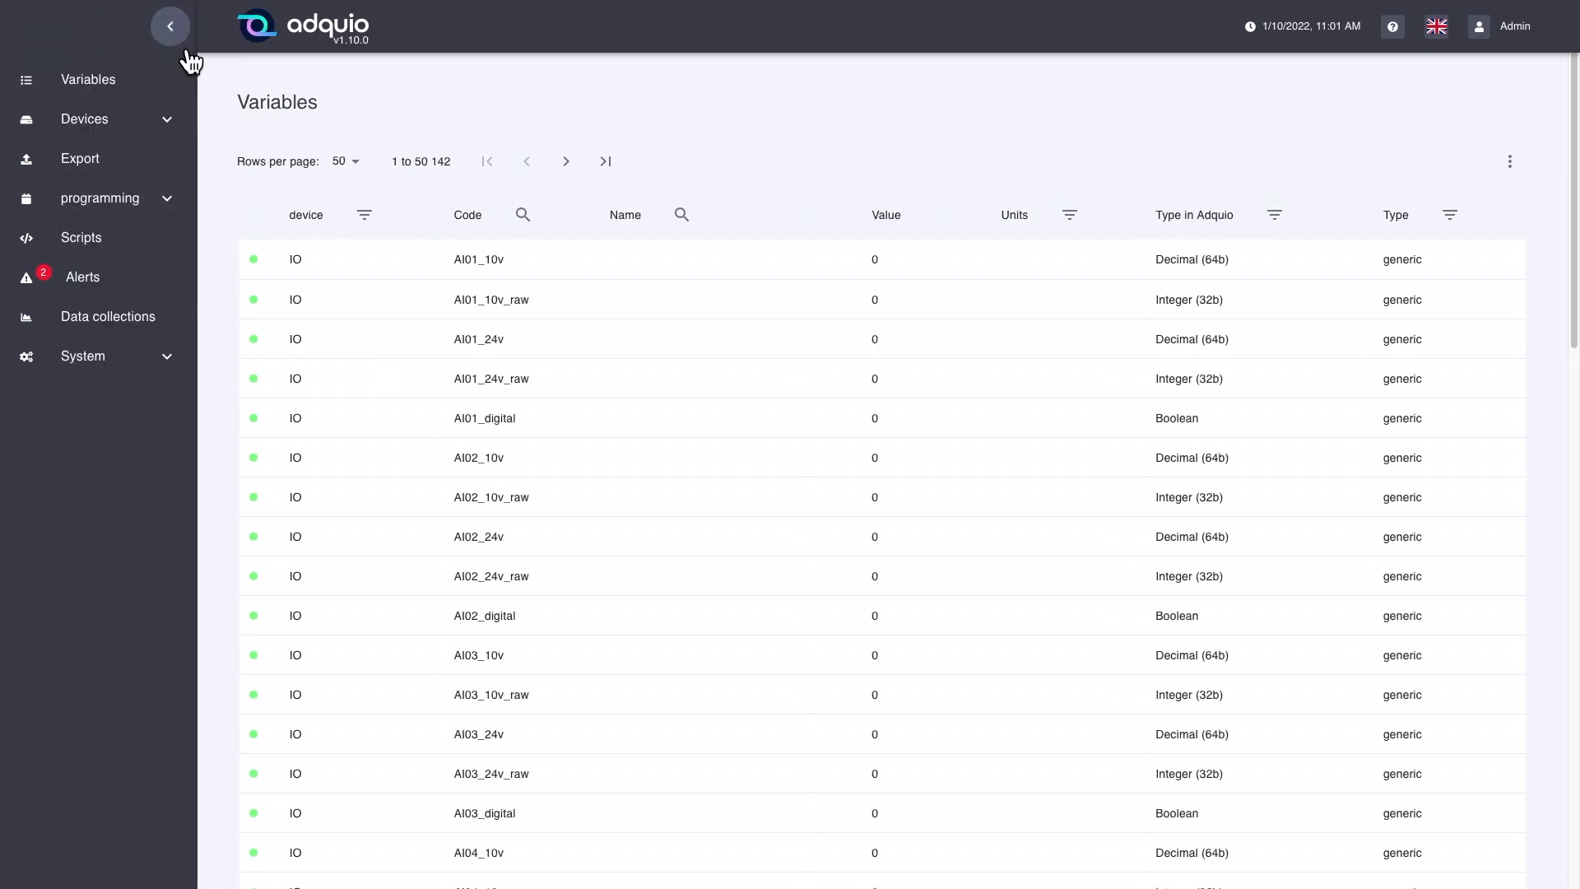
click(114, 295)
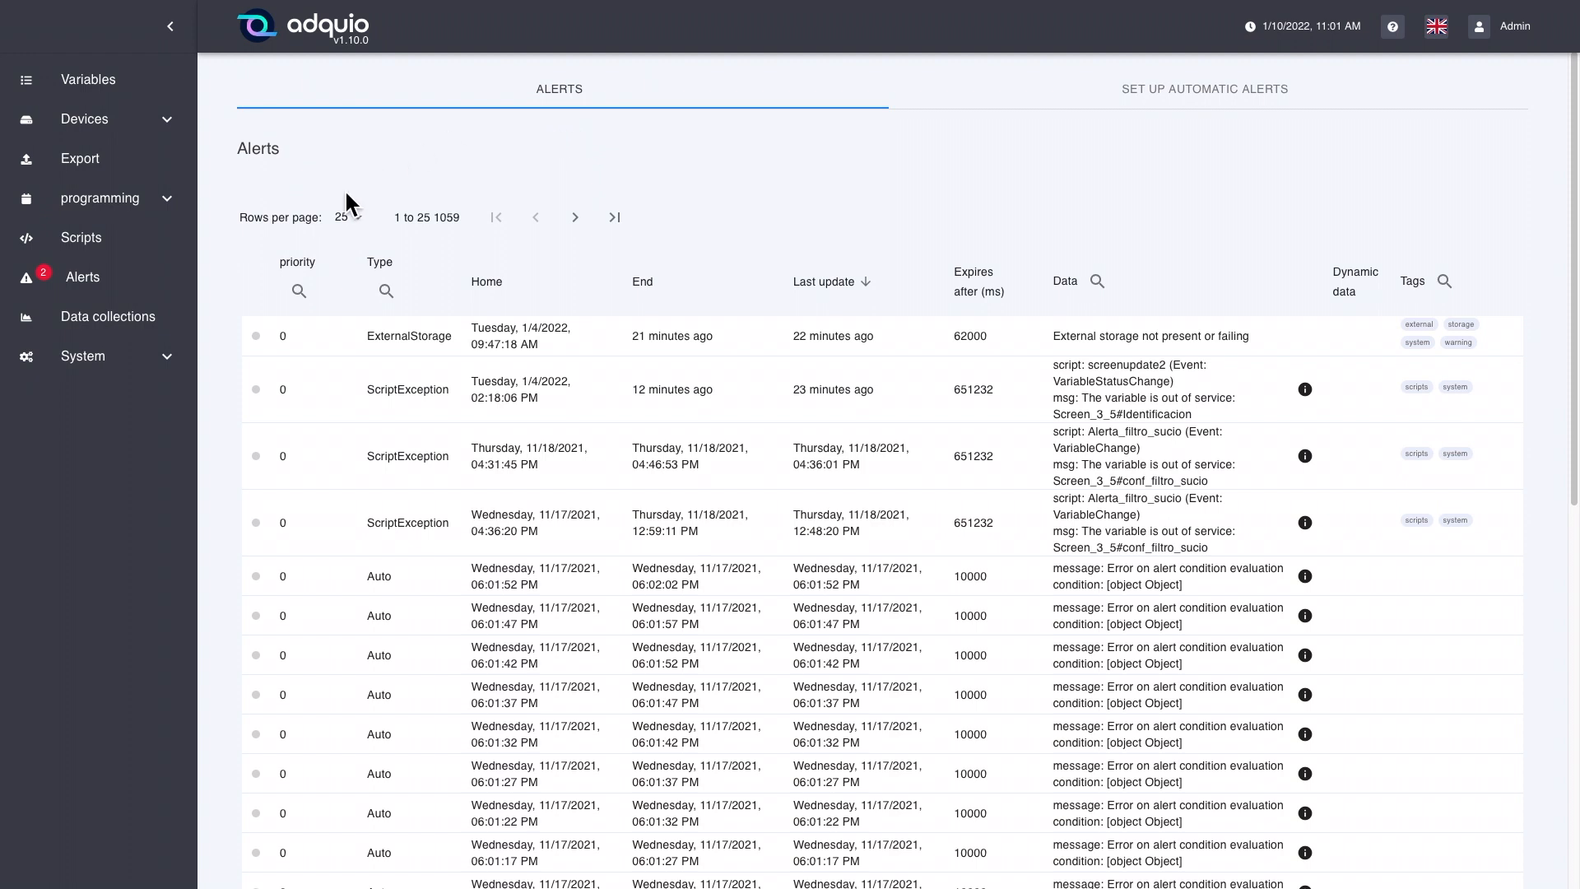
mouse_move(261, 337)
double_click(428, 338)
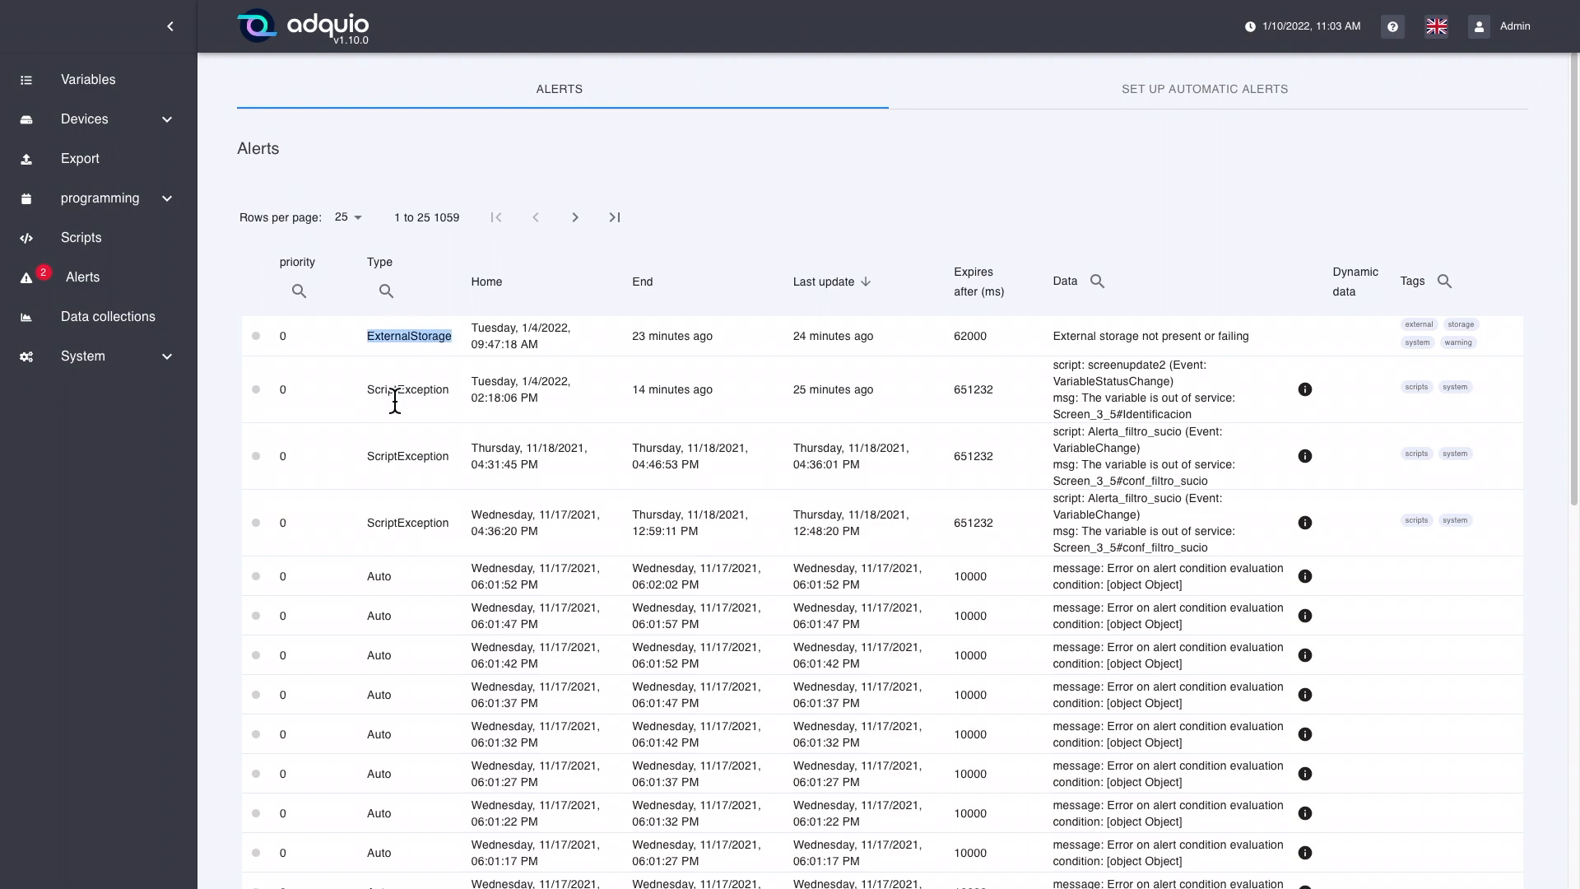
scroll(392, 401, down, 1)
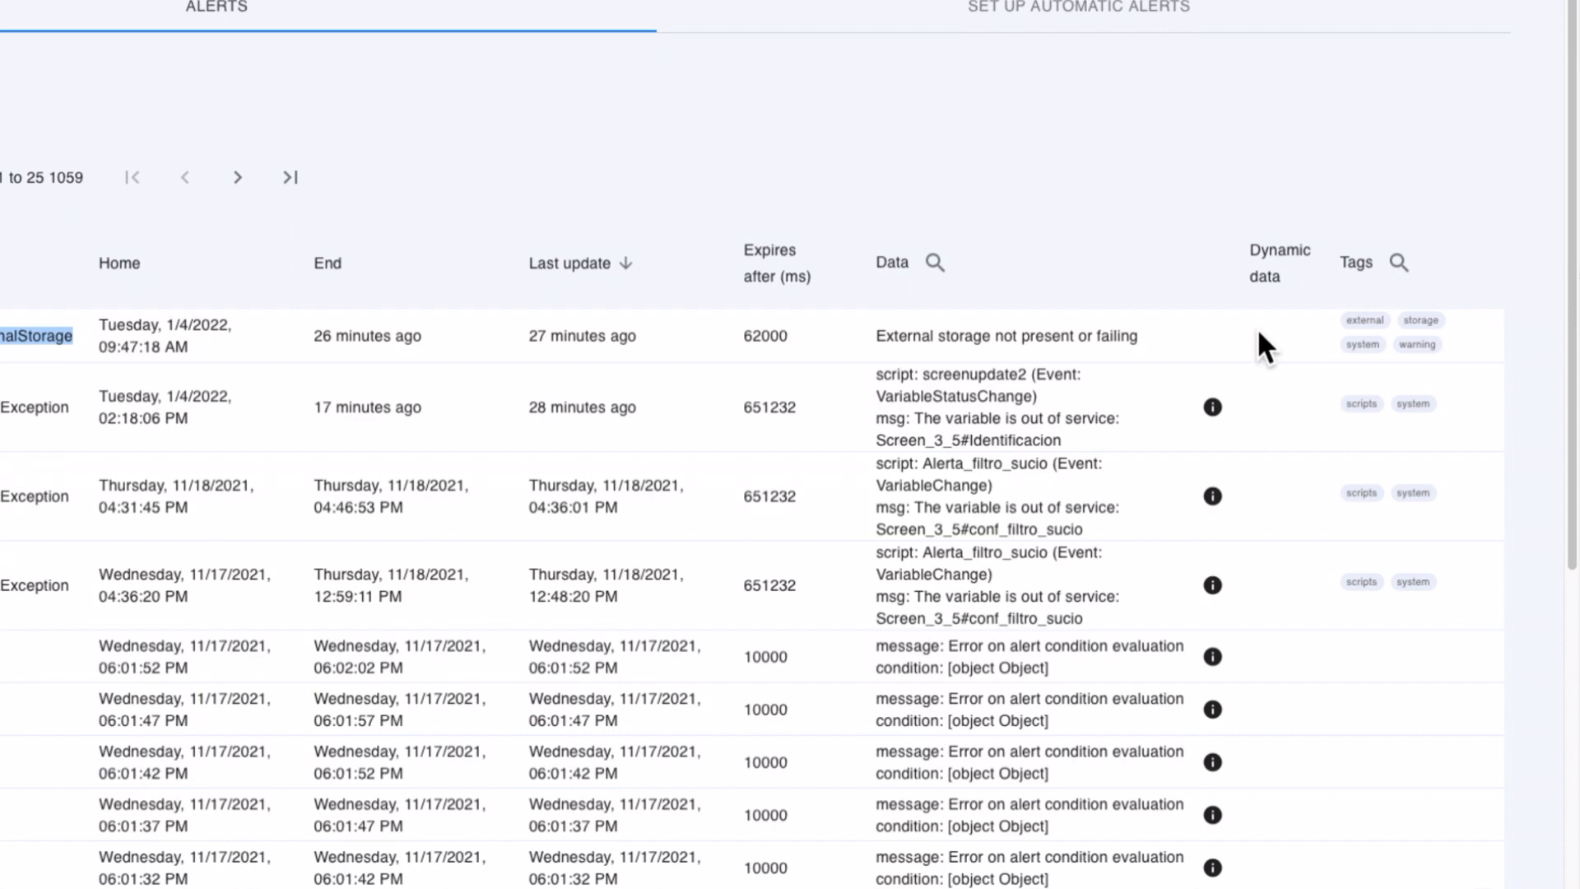
scroll(1270, 476, down, 10)
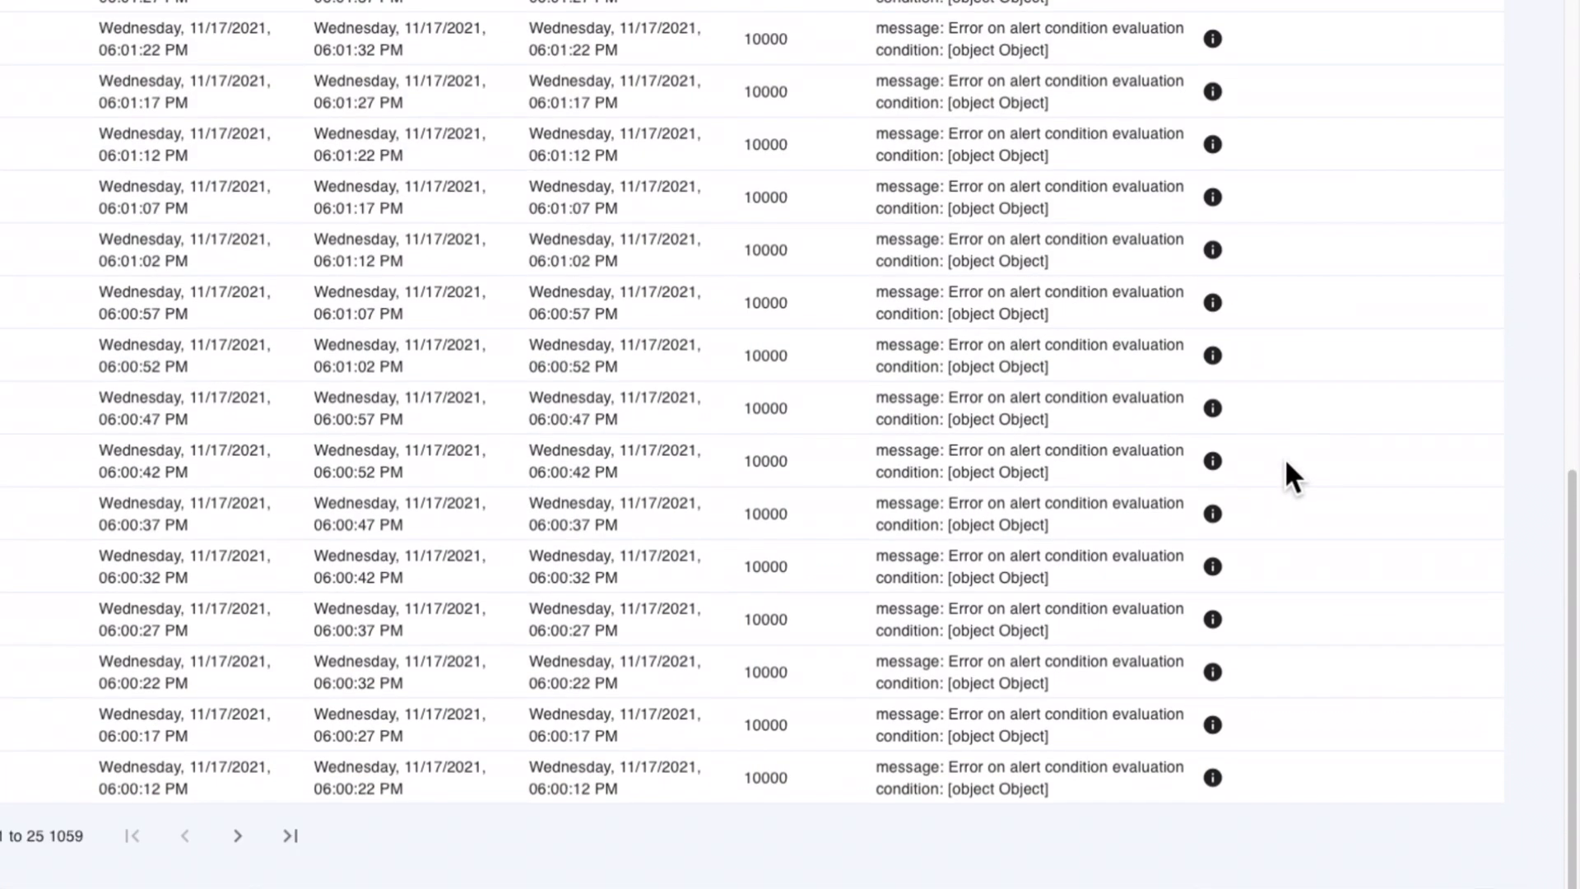
scroll(1285, 458, up, 10)
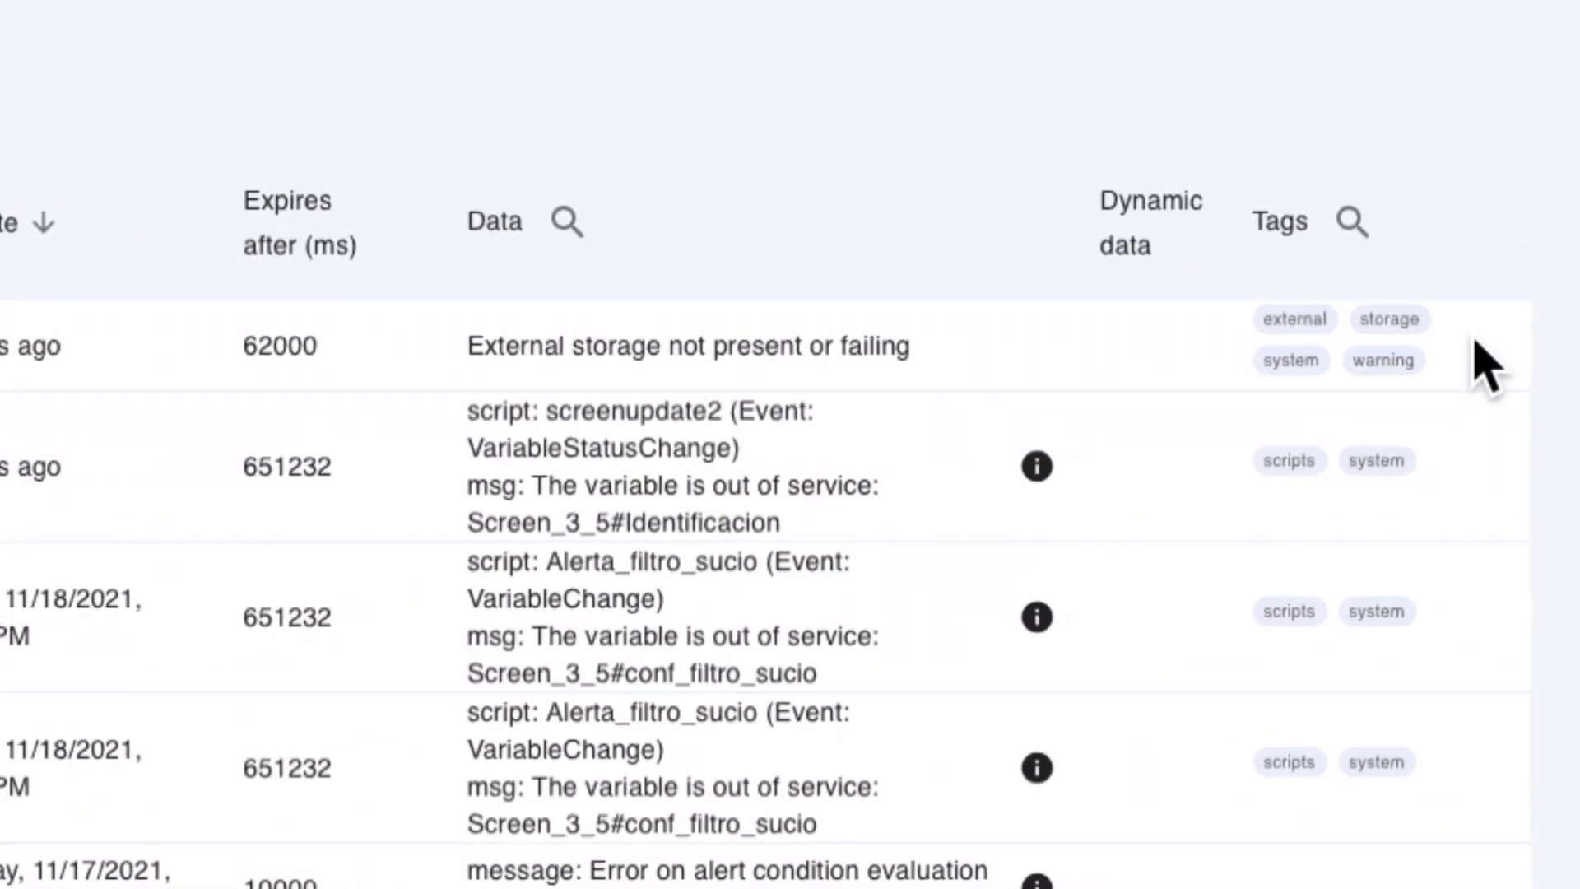
Filter the alerts by the tag "system" and look through the matching entries
click(1352, 222)
text(syste)
text(m)
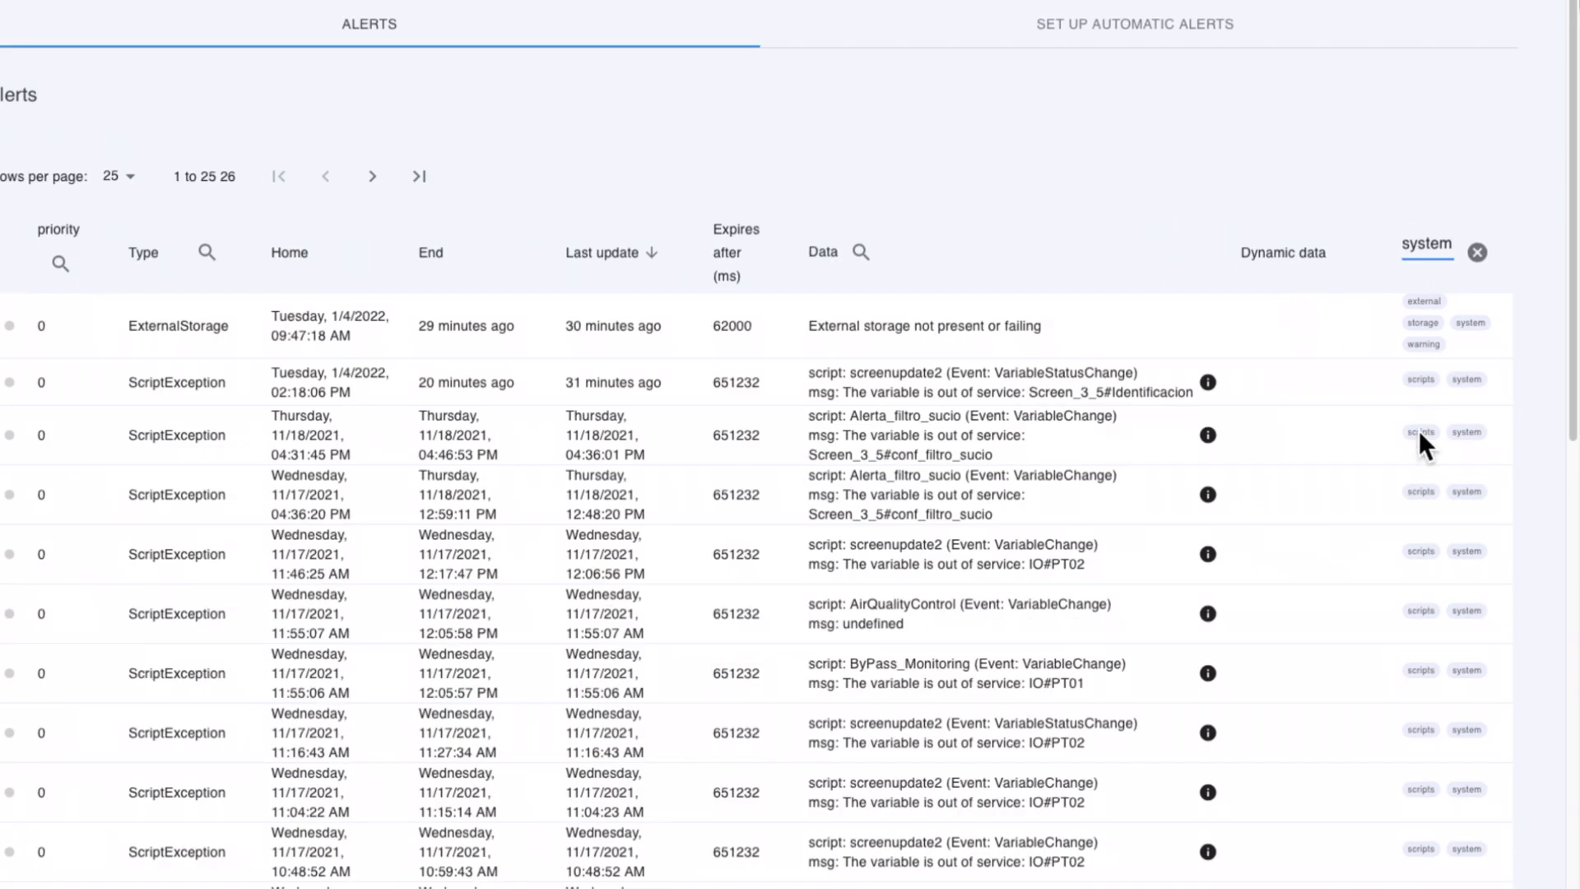
scroll(1419, 432, down, 8)
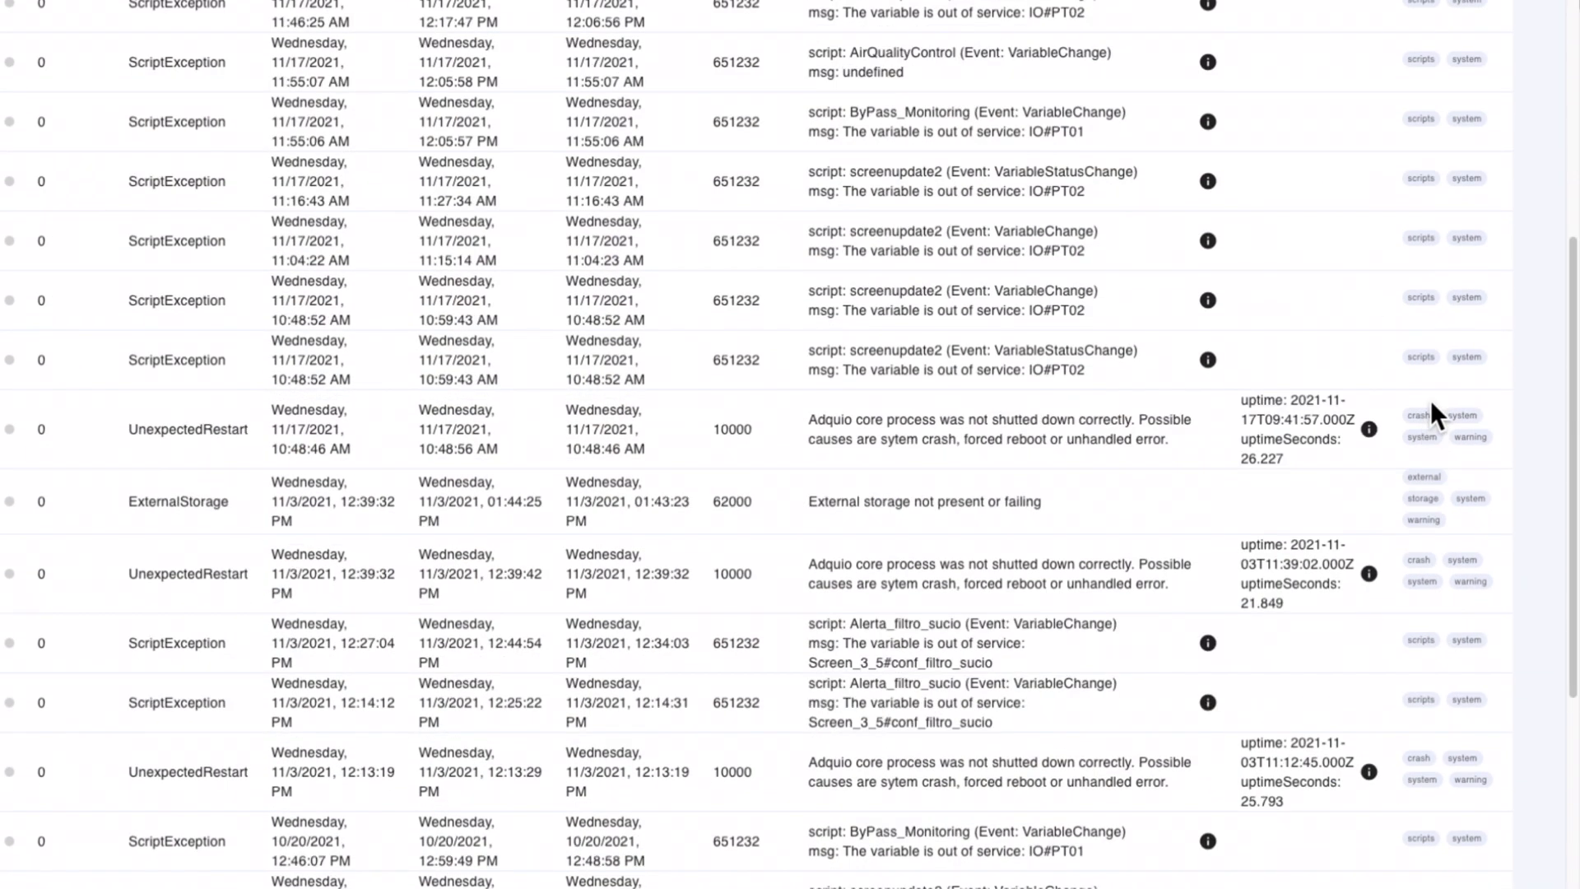
scroll(1430, 399, down, 6)
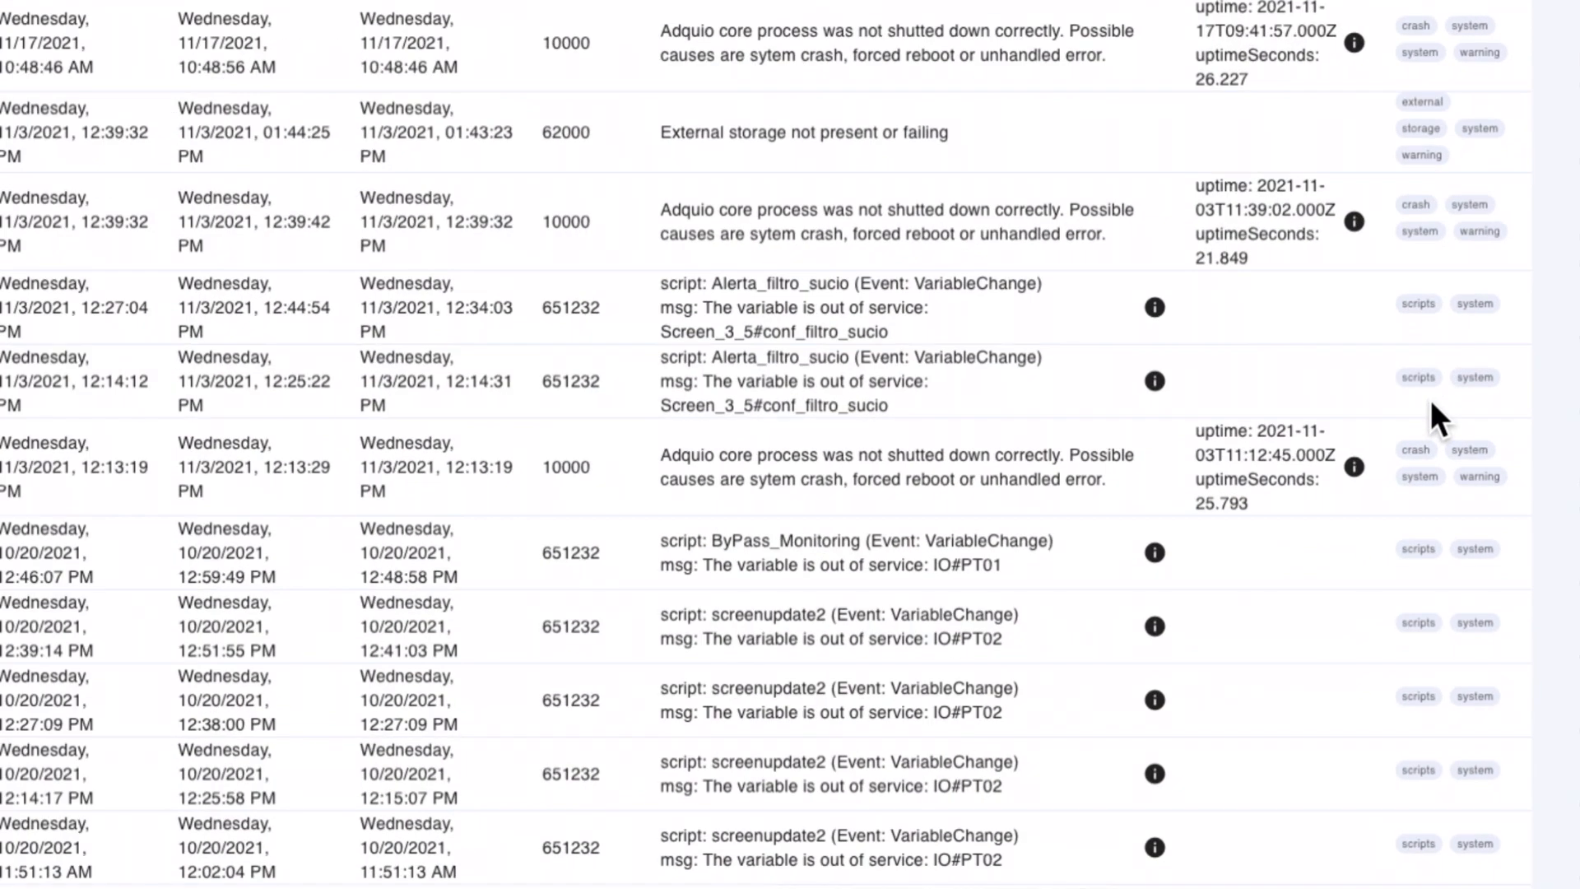
scroll(1430, 400, down, 2)
scroll(1429, 399, up, 15)
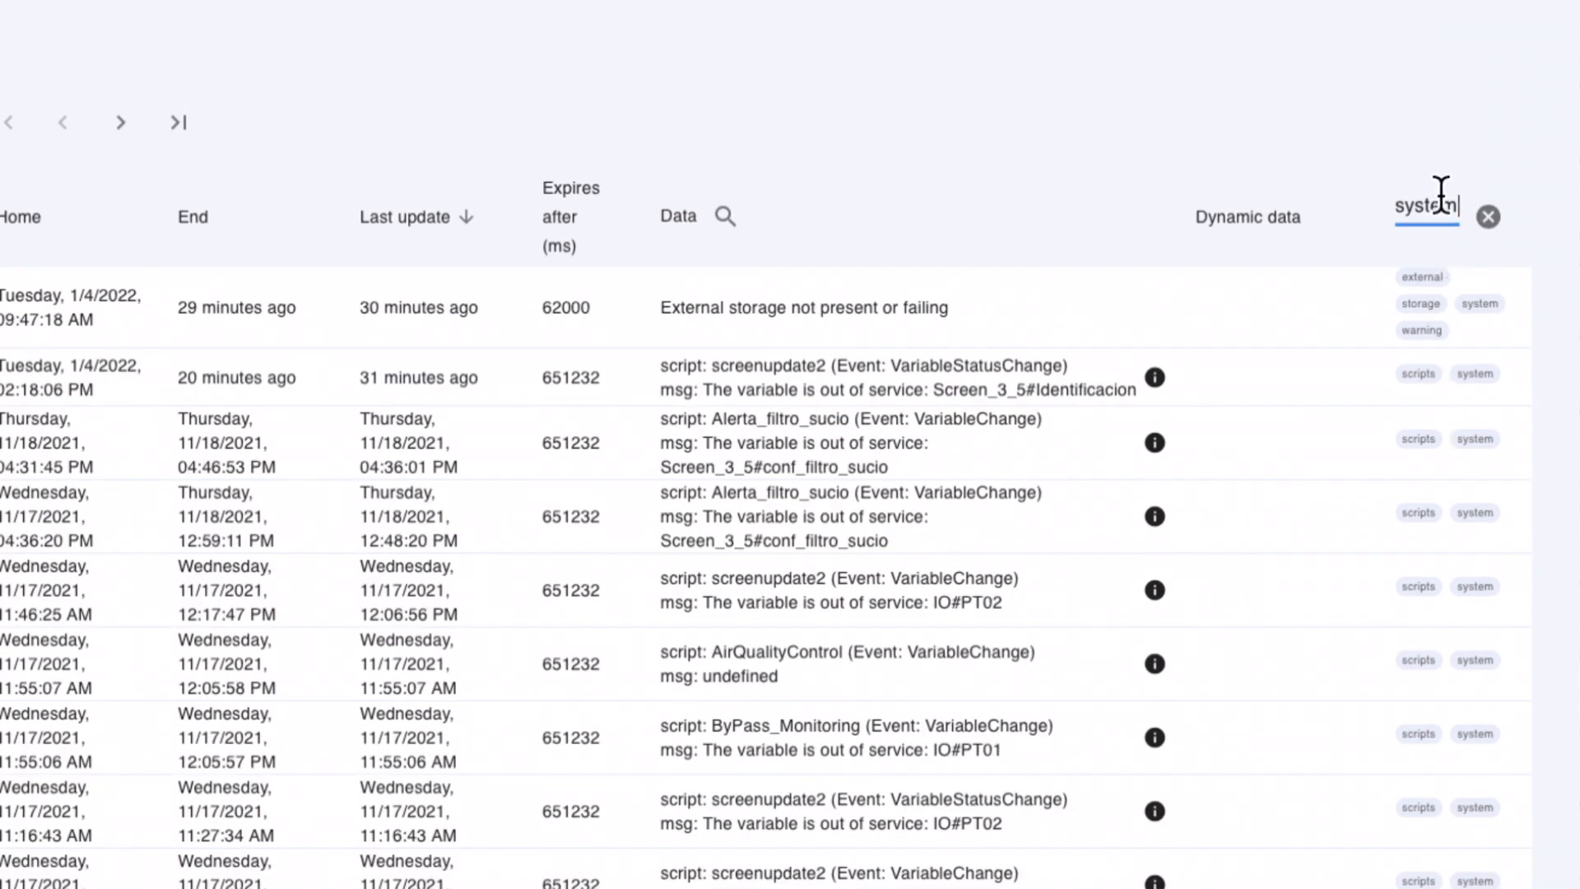
Clear the tag filter from the alerts list
drag(1456, 205, 1400, 206)
key(BackSpace)
key(BackSpace)
click(1487, 217)
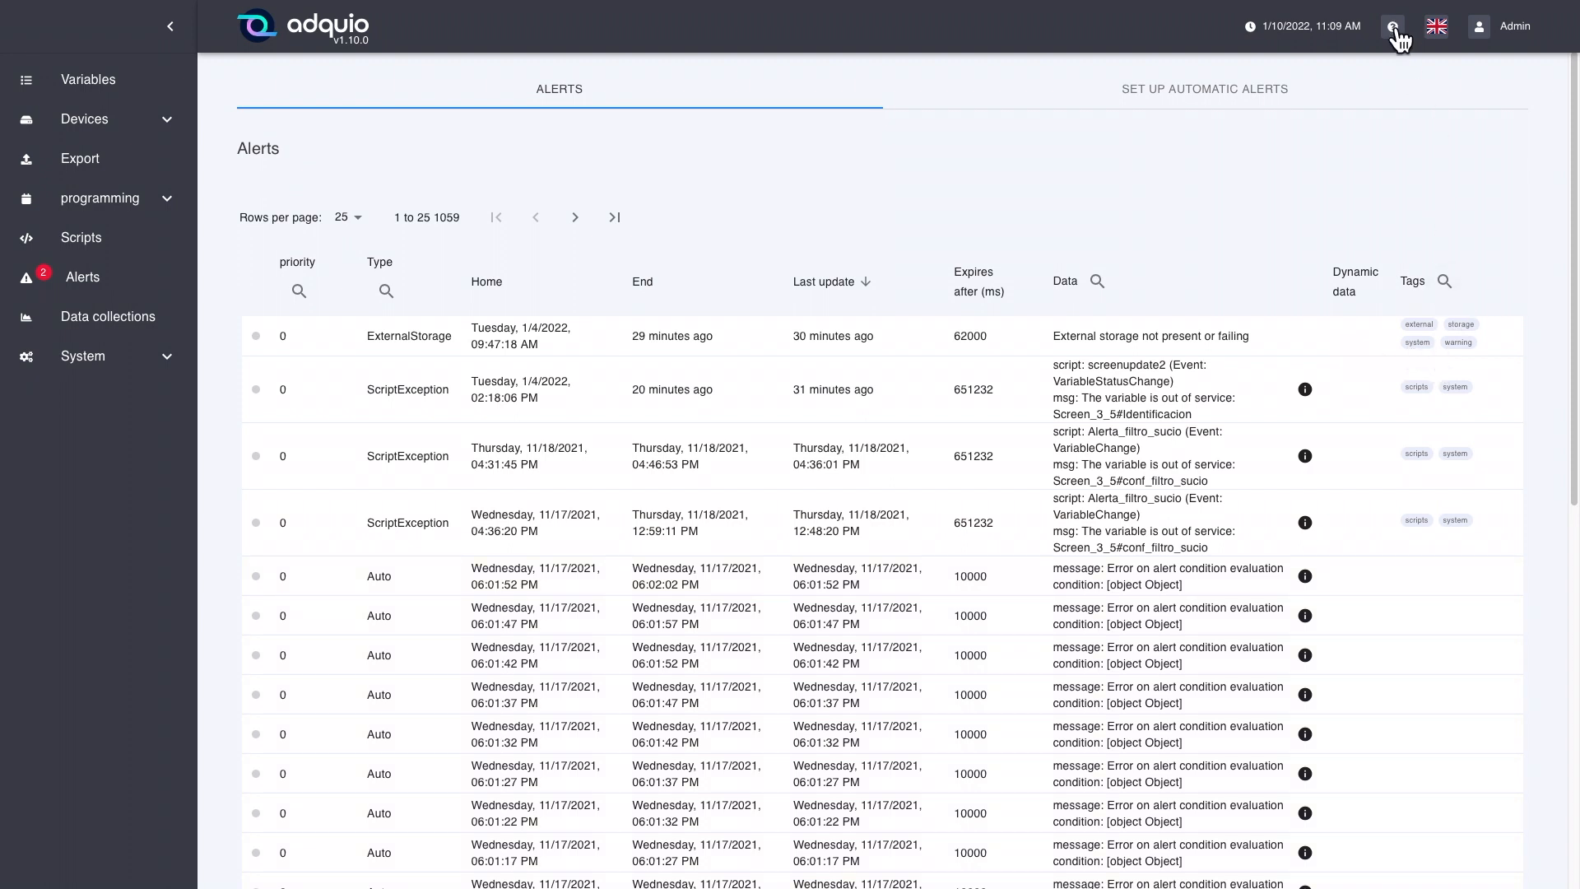
Open the adquio User Manual from the help options and search it for "externalstorage"
click(1393, 27)
click(1452, 113)
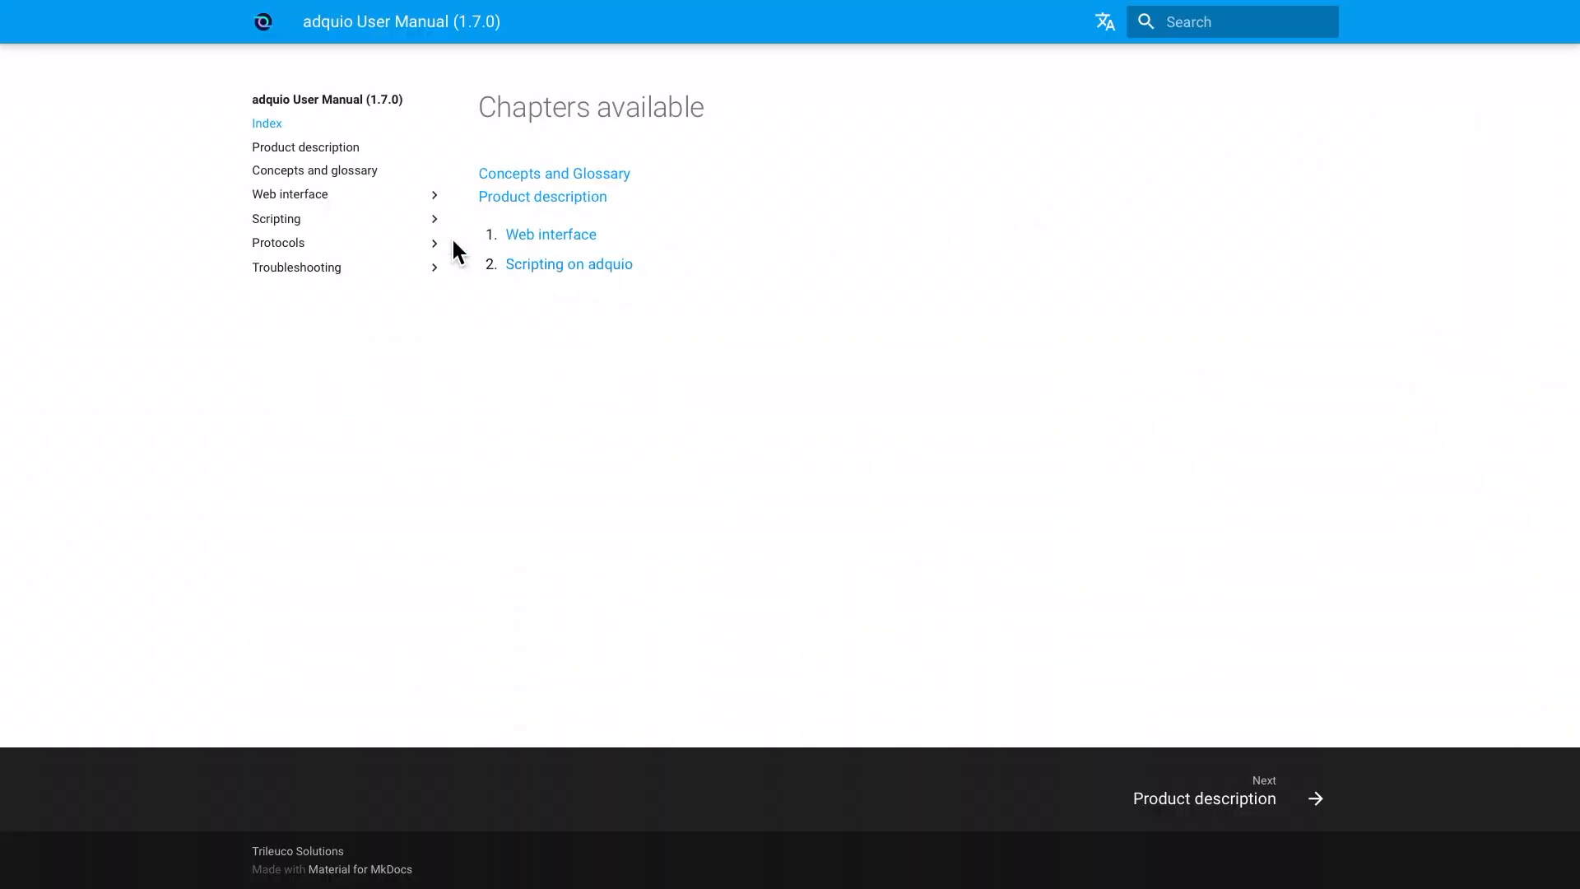
click(1207, 33)
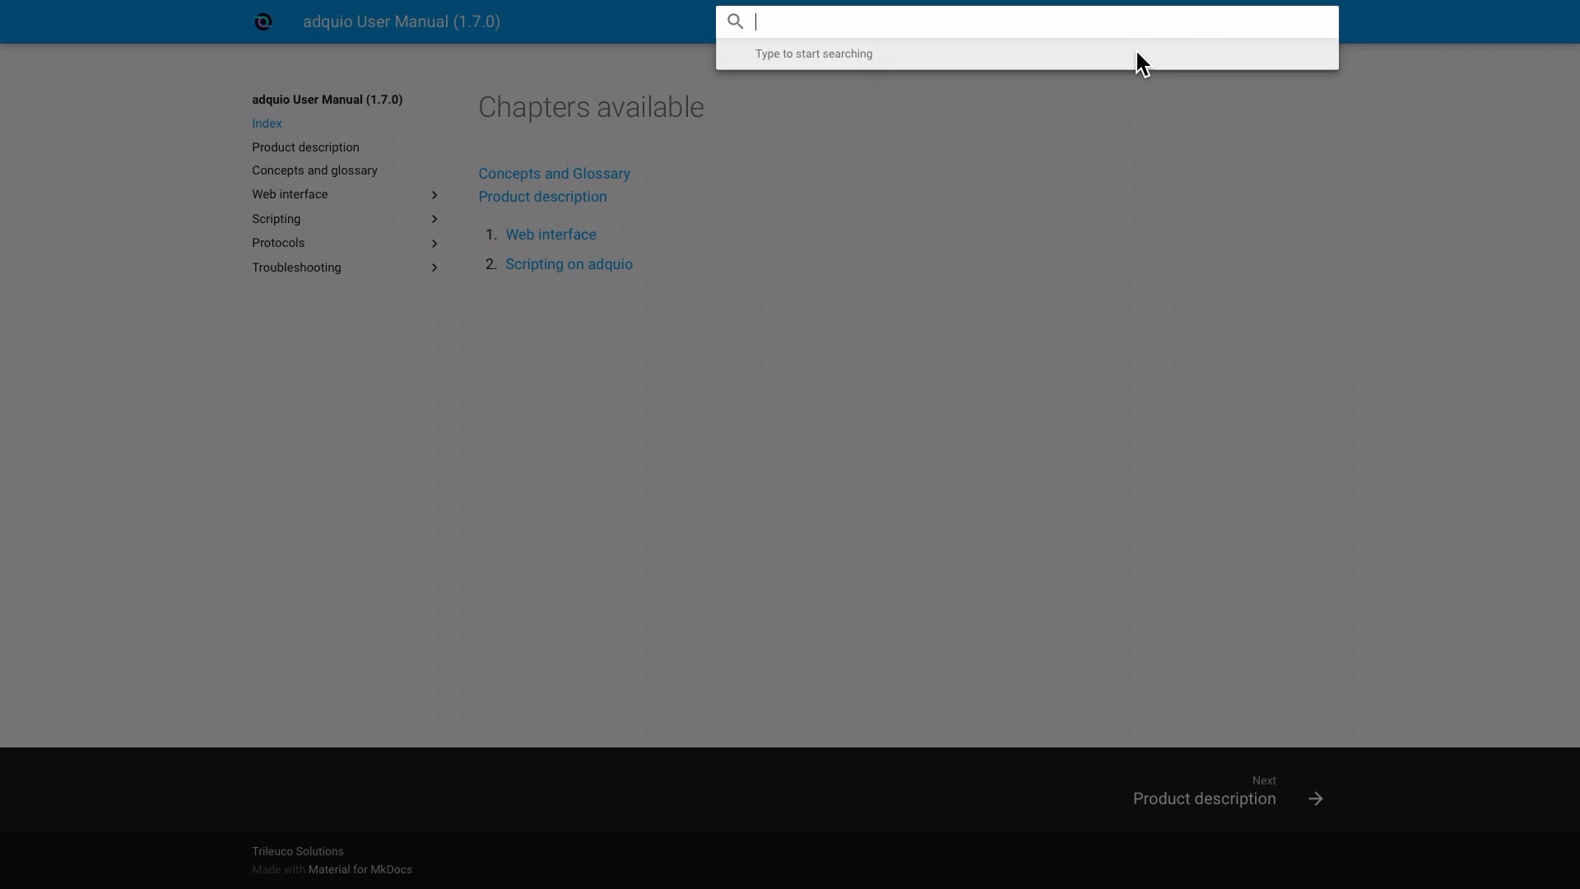
text(extern)
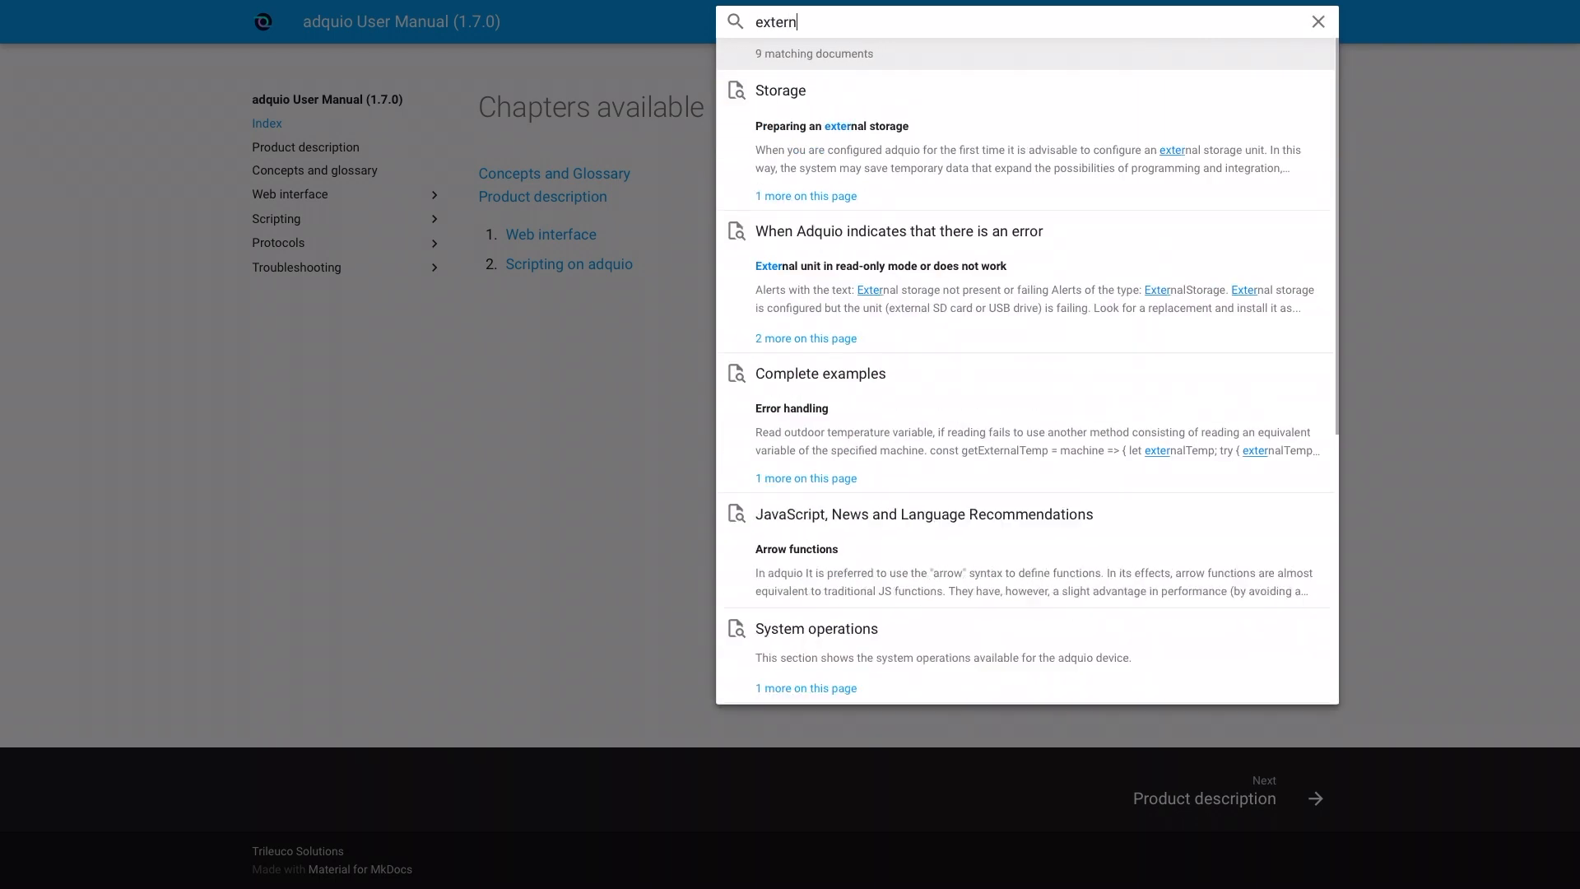
text(al storage)
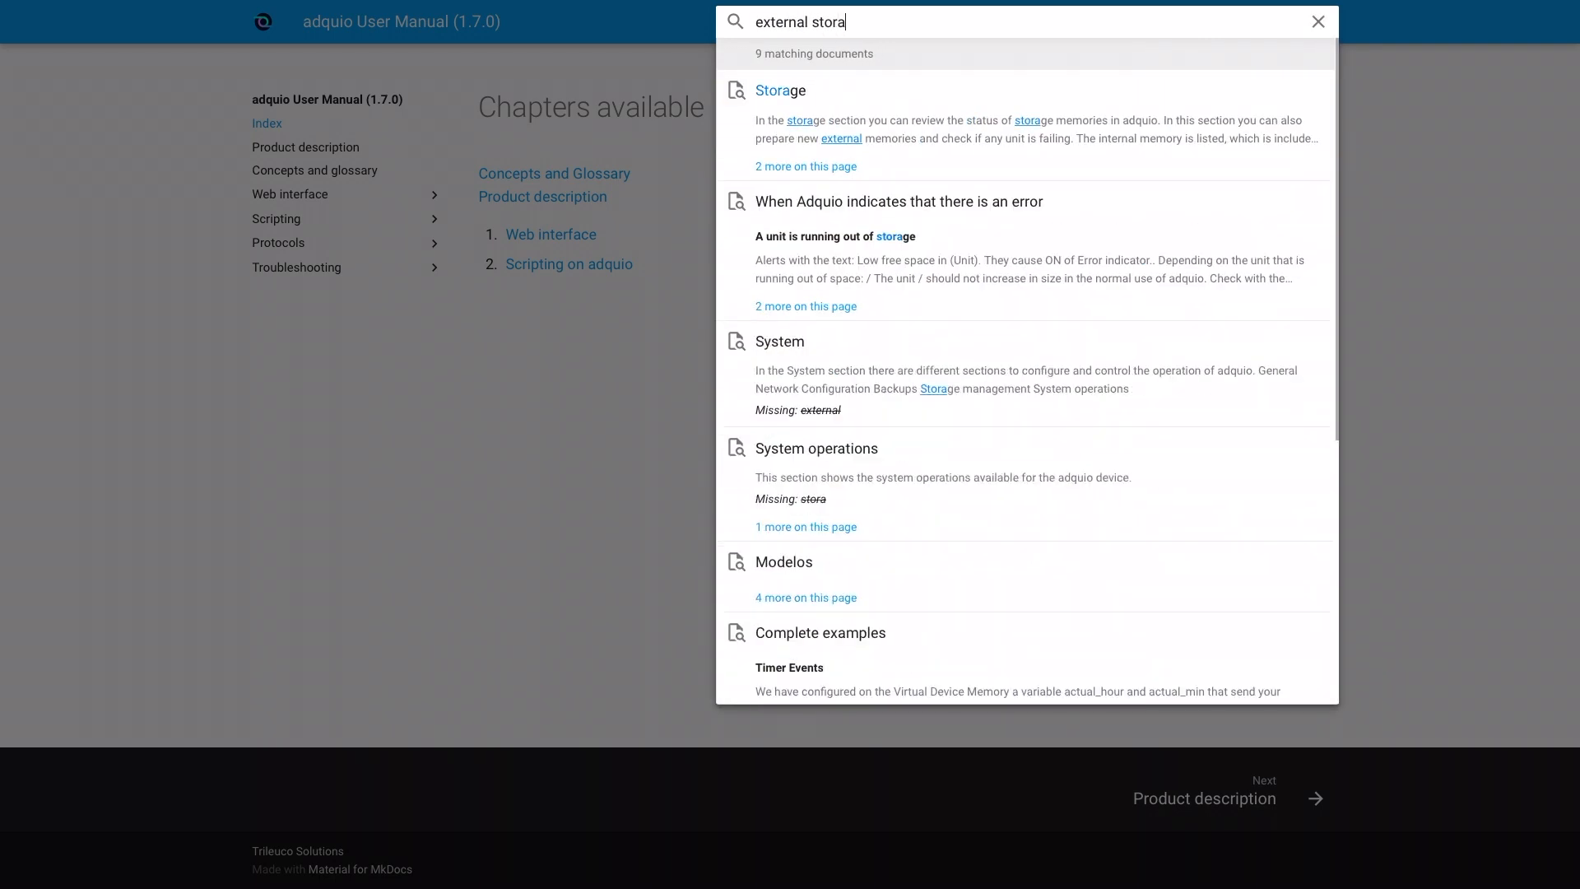
key(ctrl+Left)
key(BackSpace)
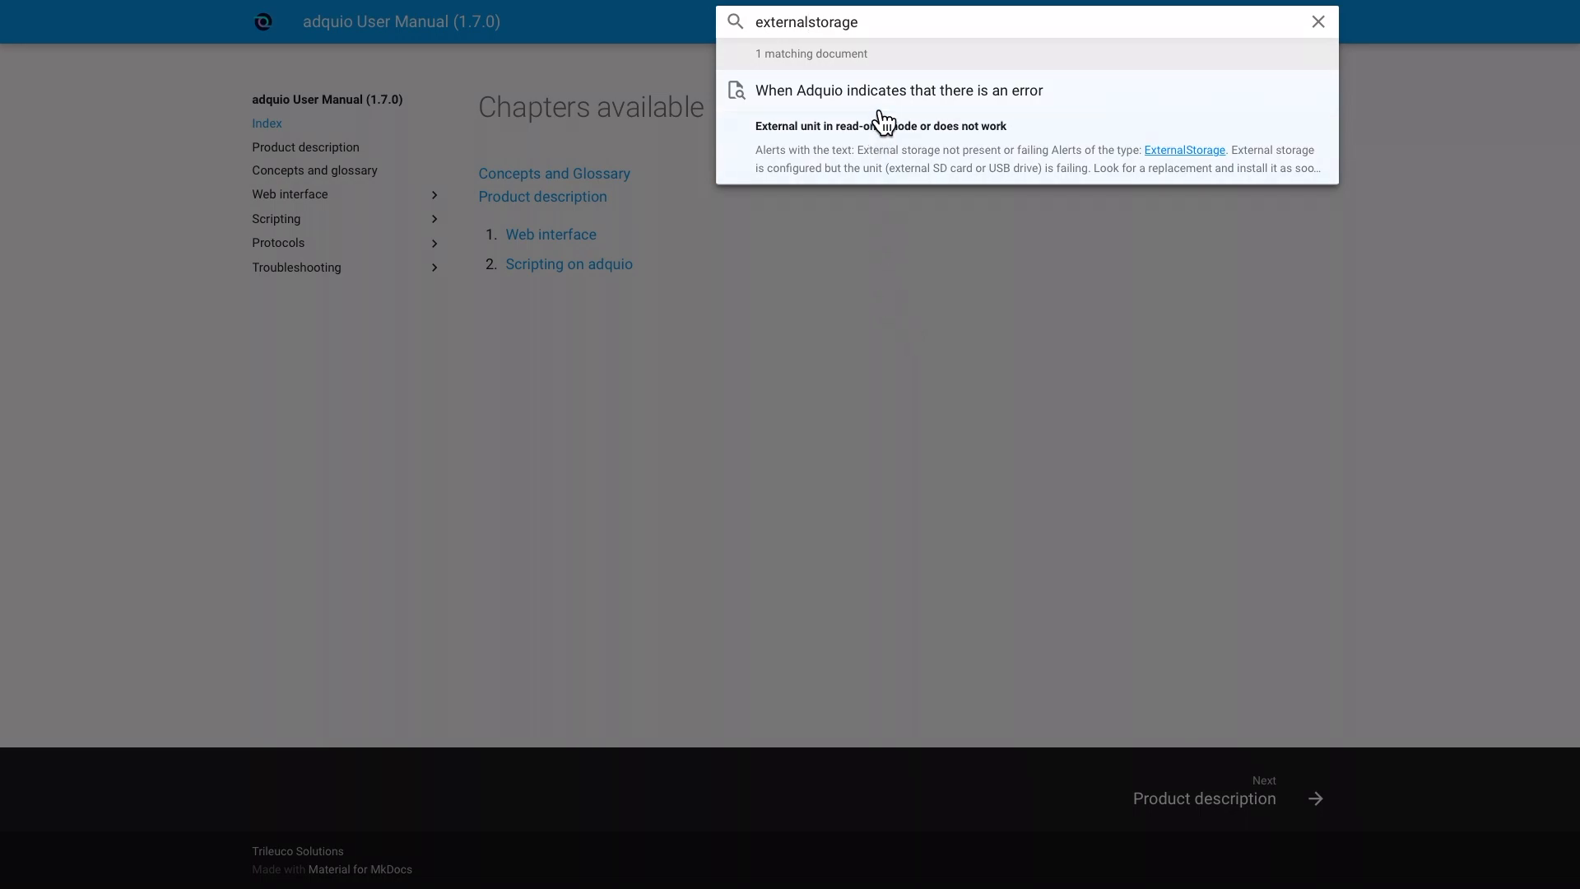
Open the manual result on the external unit in read-only mode and read its explanation paragraph
click(882, 155)
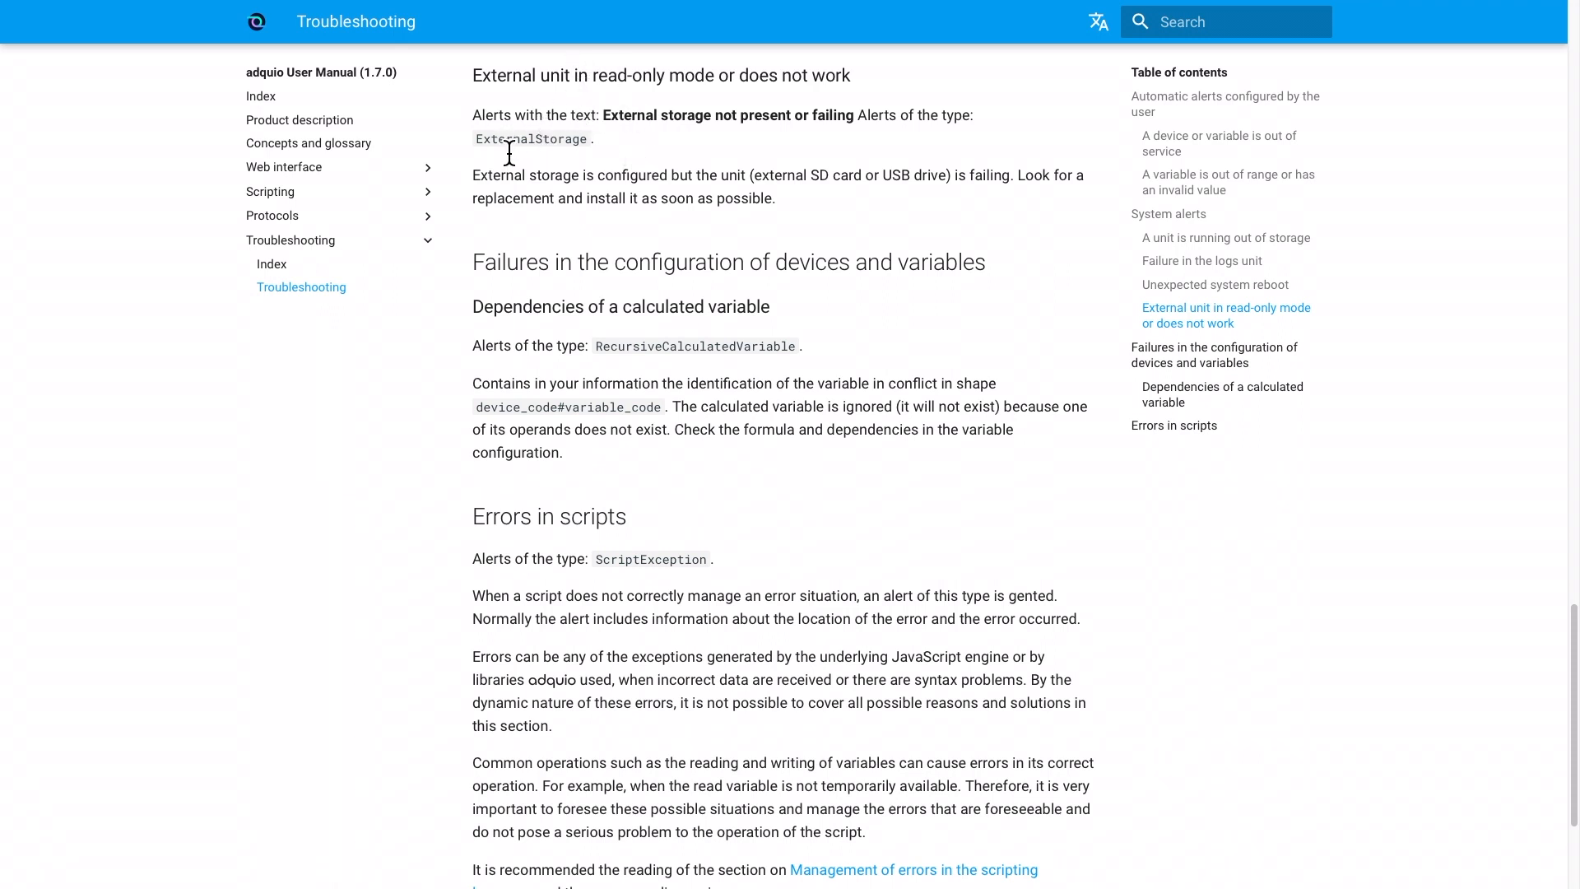
drag(474, 176, 790, 197)
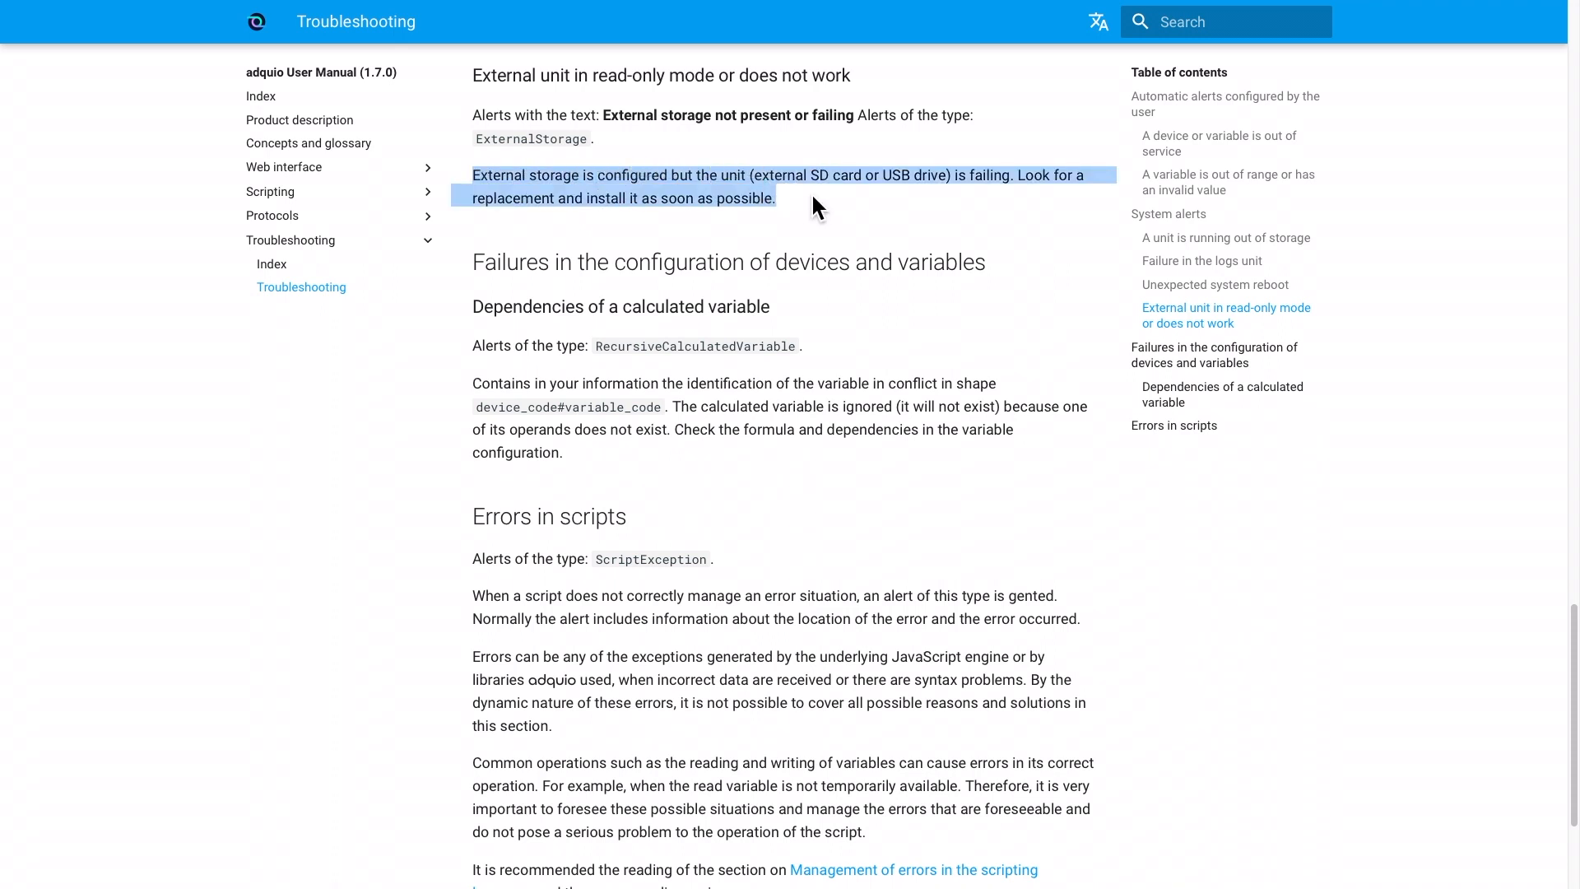
click(814, 199)
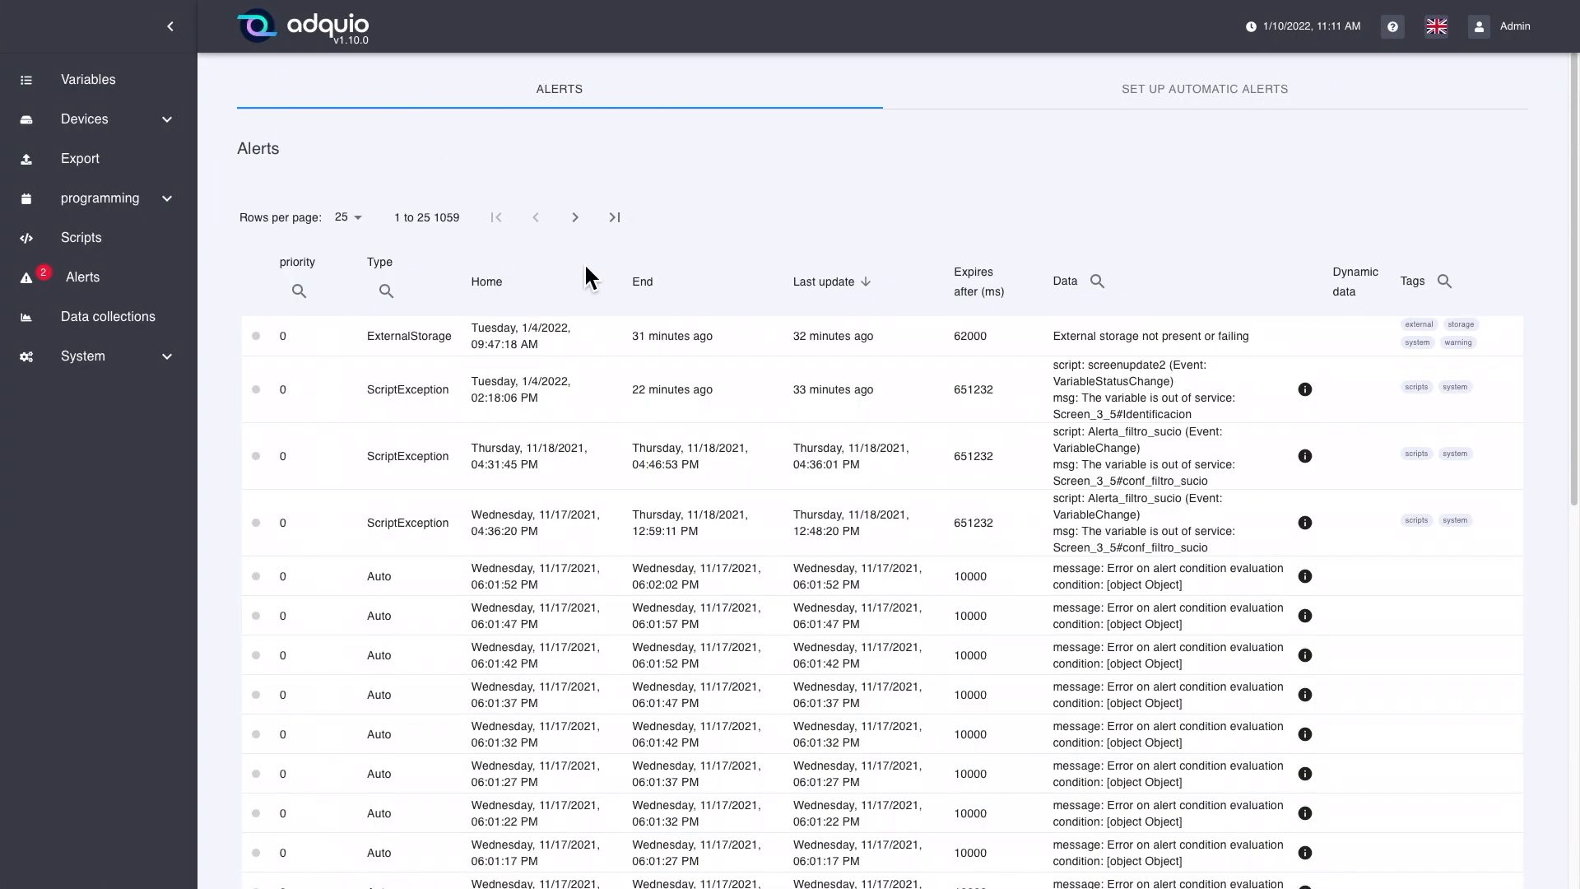
Create and save an automatic alert for the DeviceStatus event with monitored object ID IO and a threshold time of 2 s
scroll(740, 324, down, 10)
scroll(741, 323, up, 10)
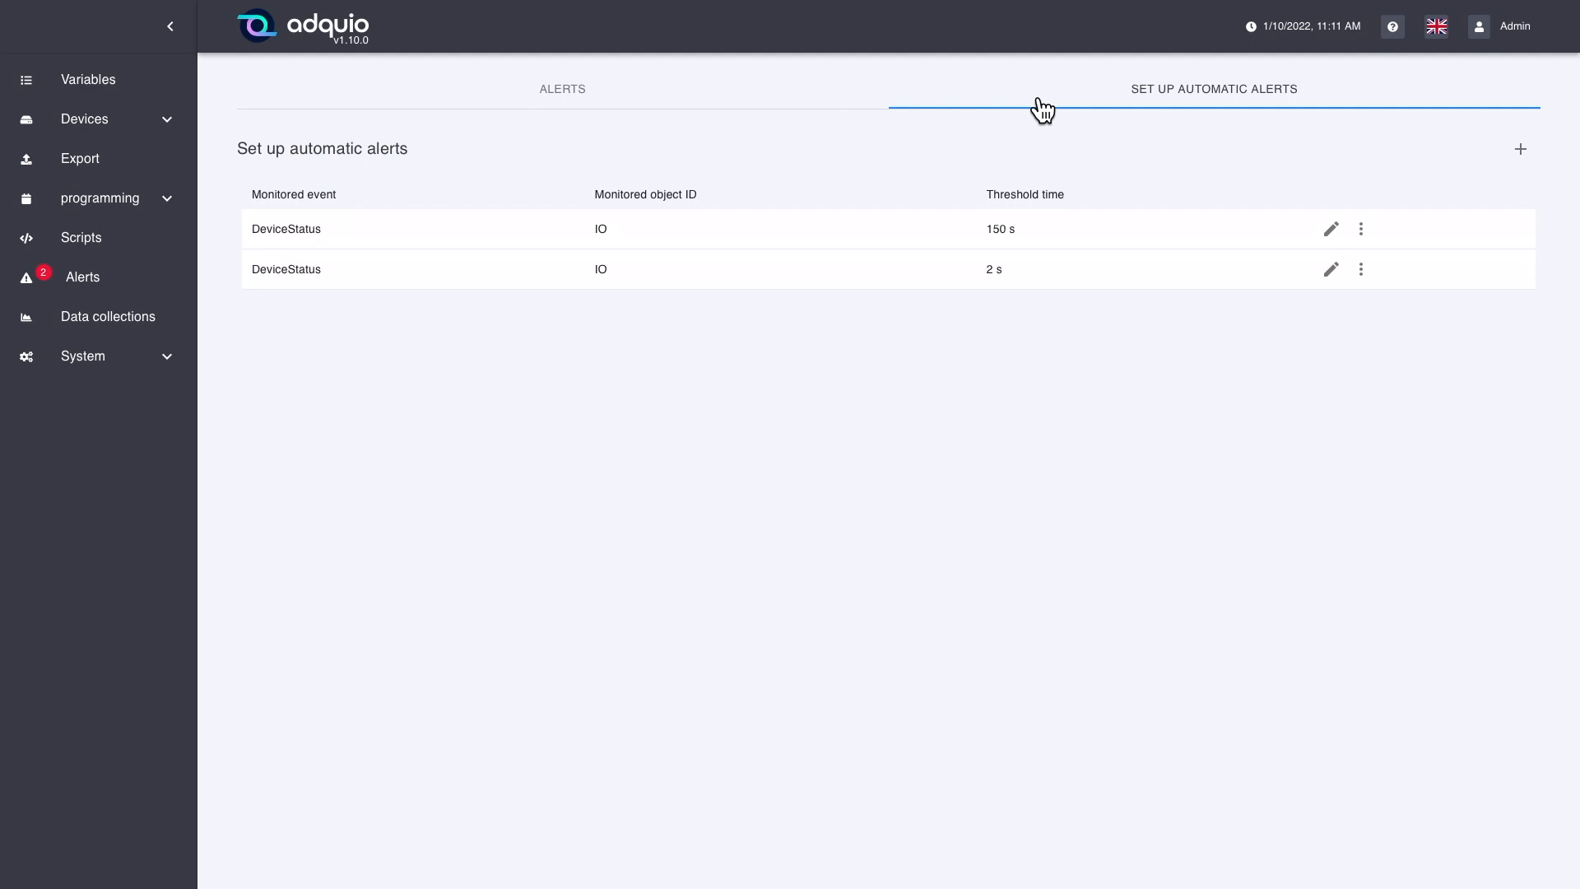
click(1519, 149)
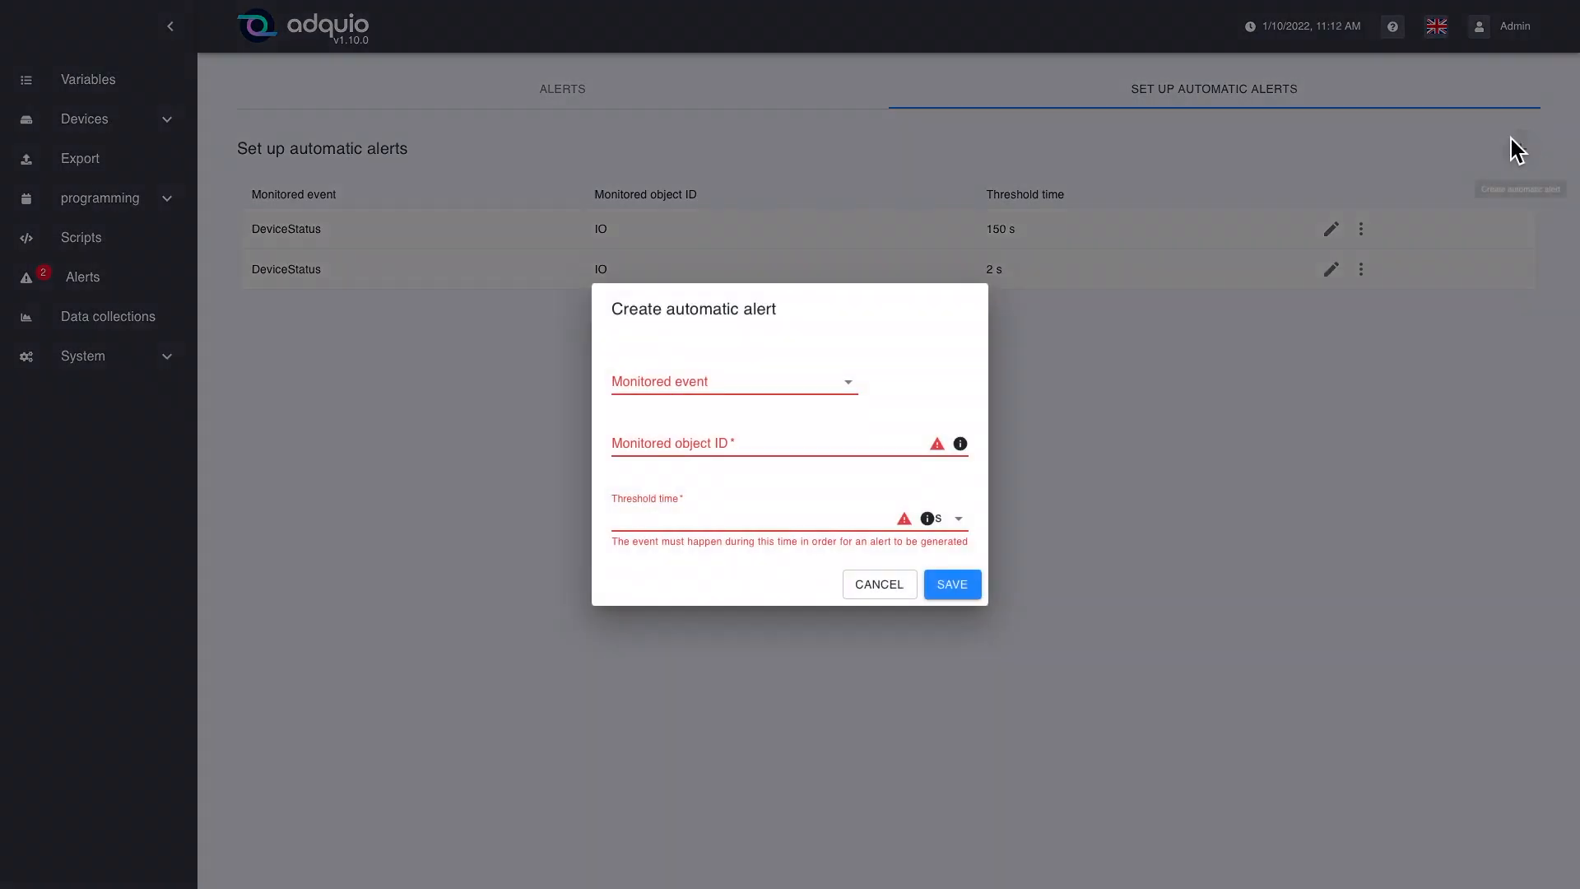
click(749, 401)
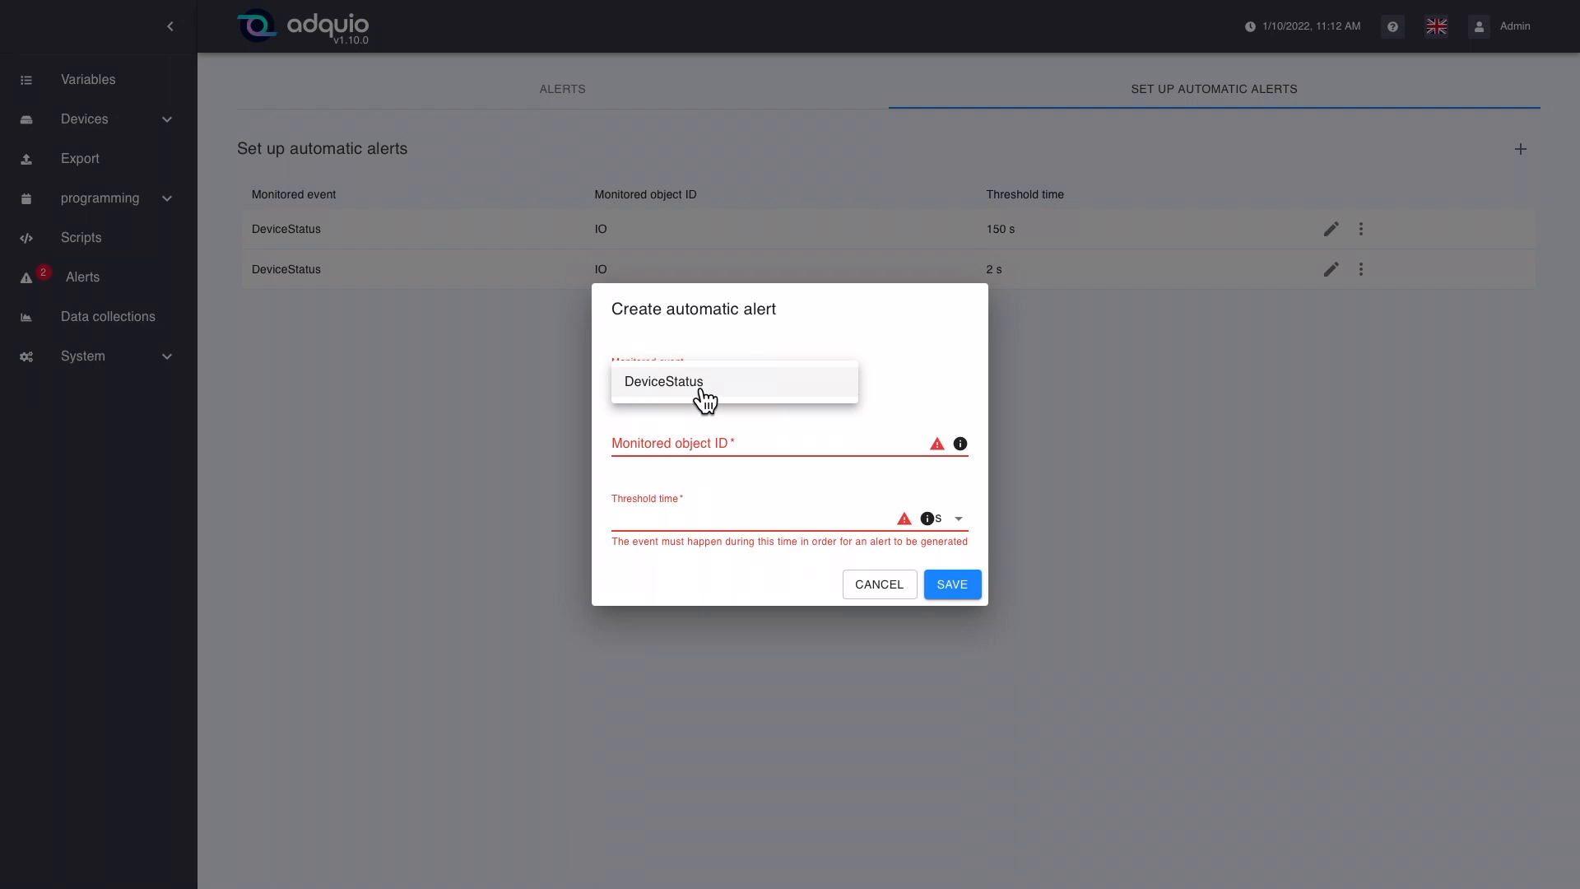
click(705, 398)
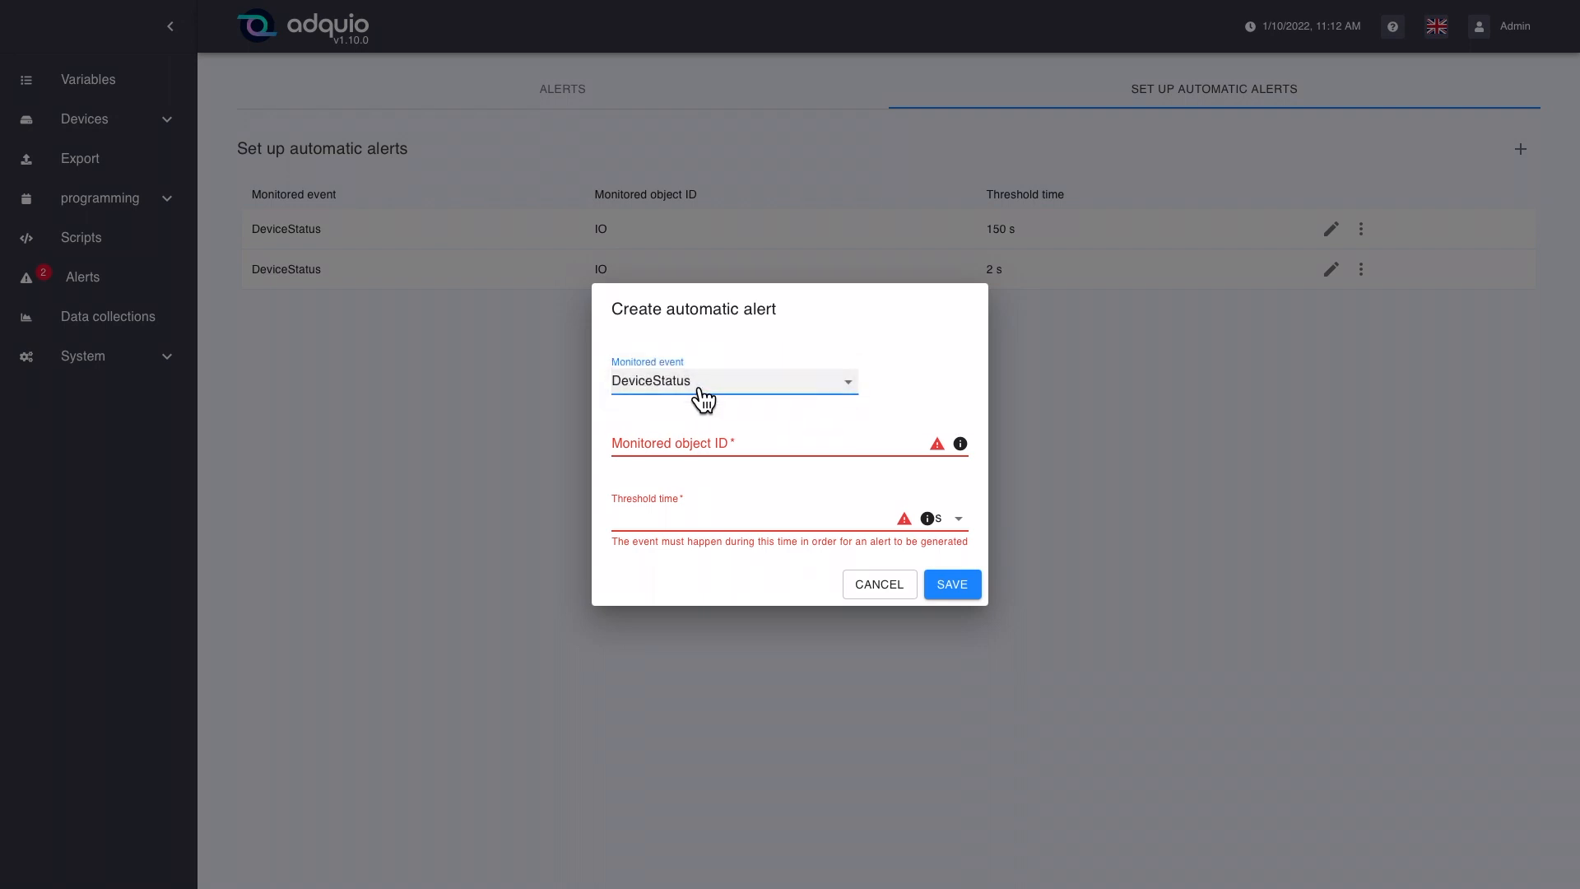
click(684, 449)
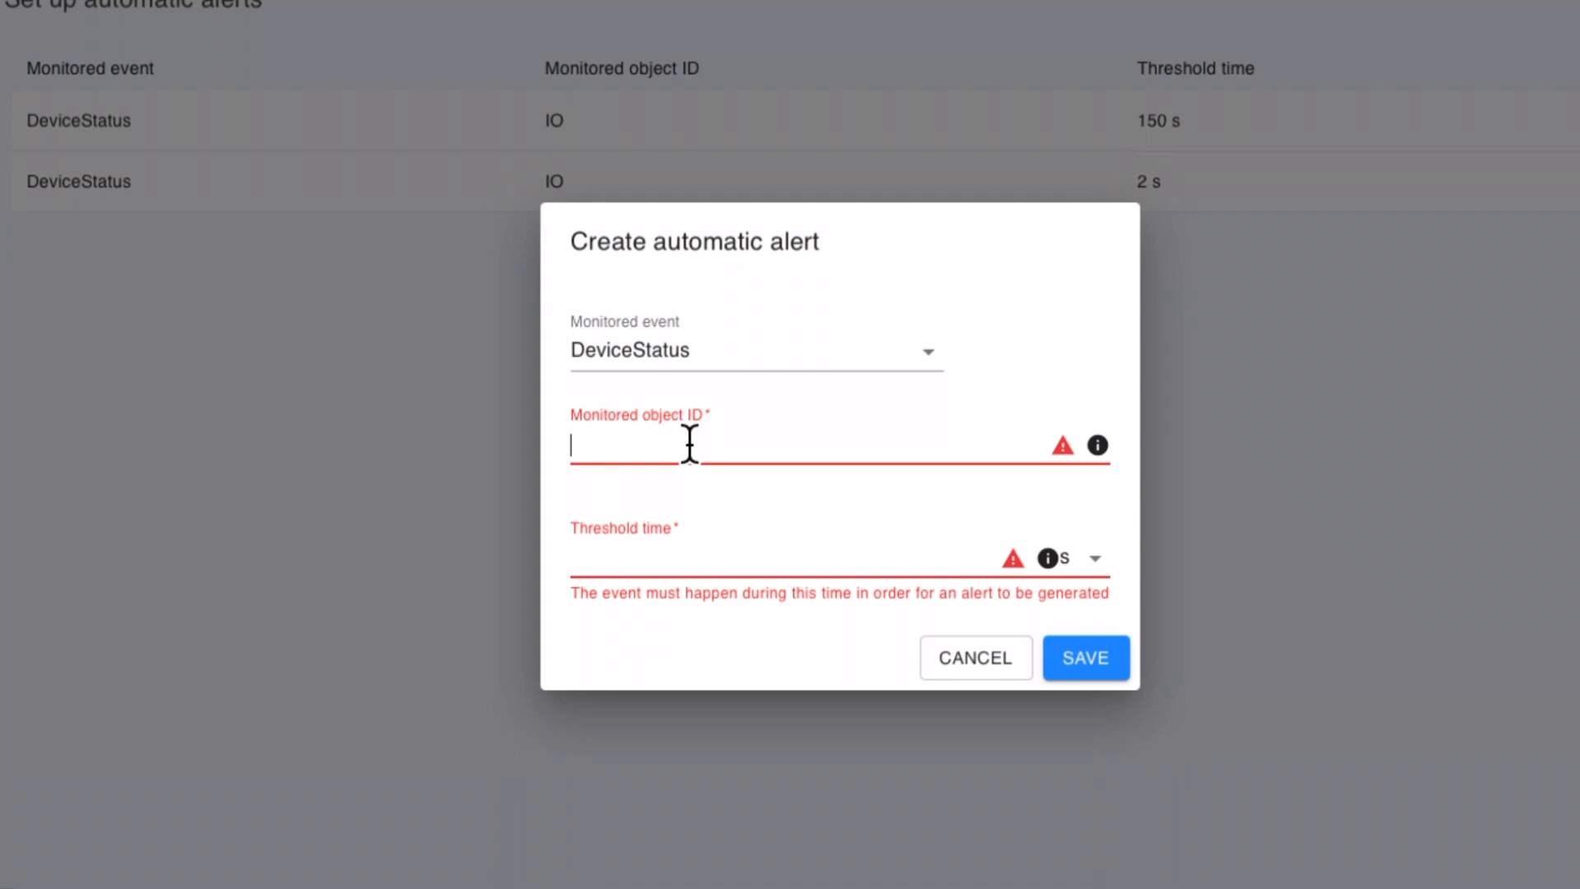
text(IO)
click(651, 562)
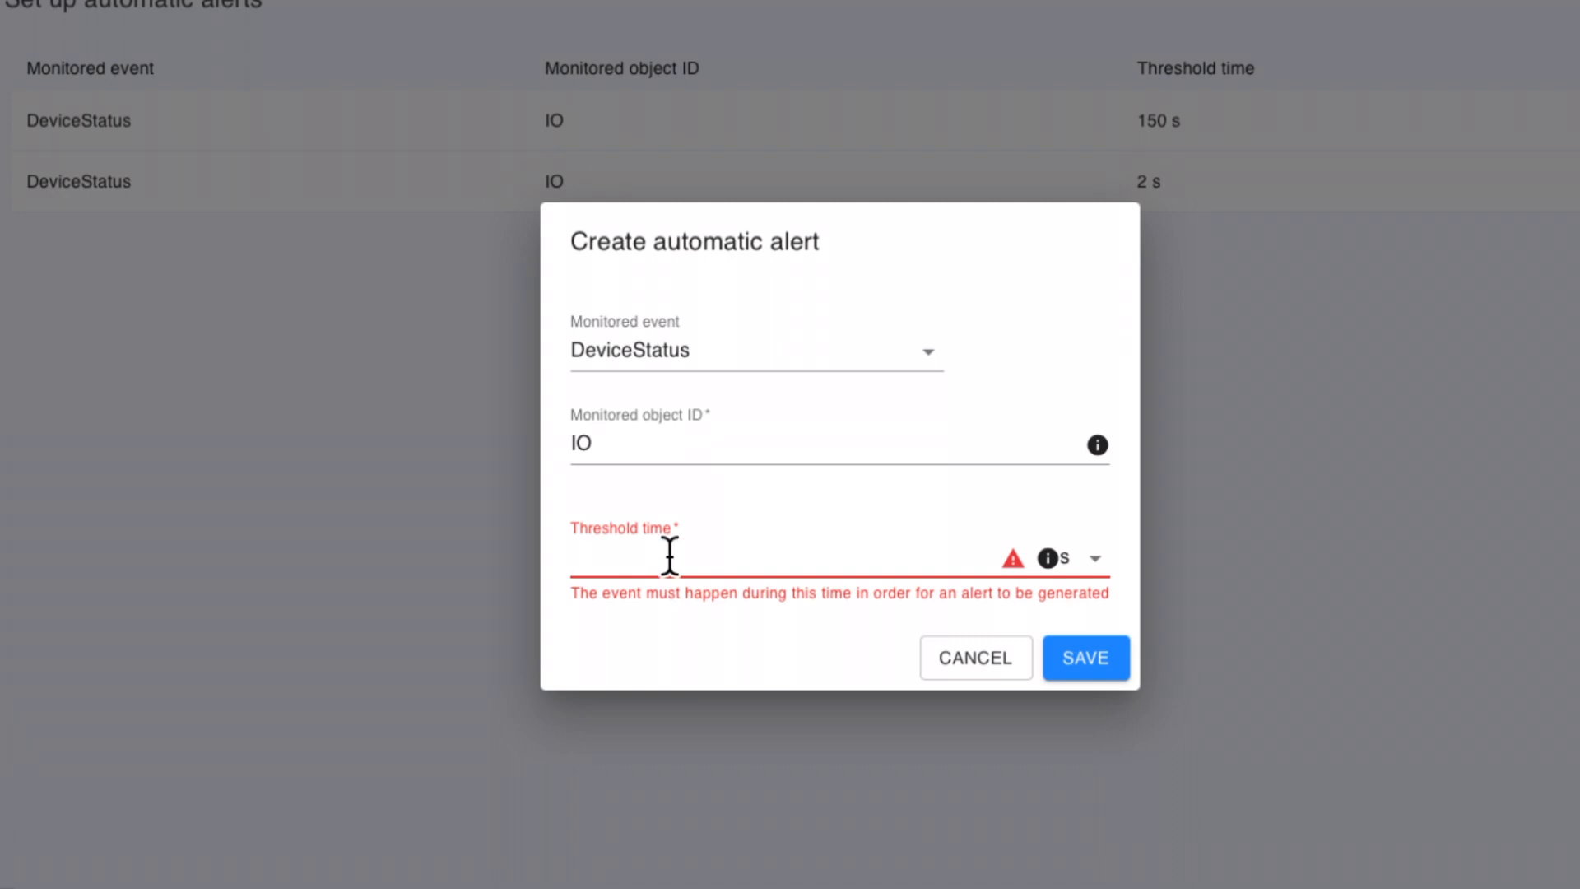
text(2)
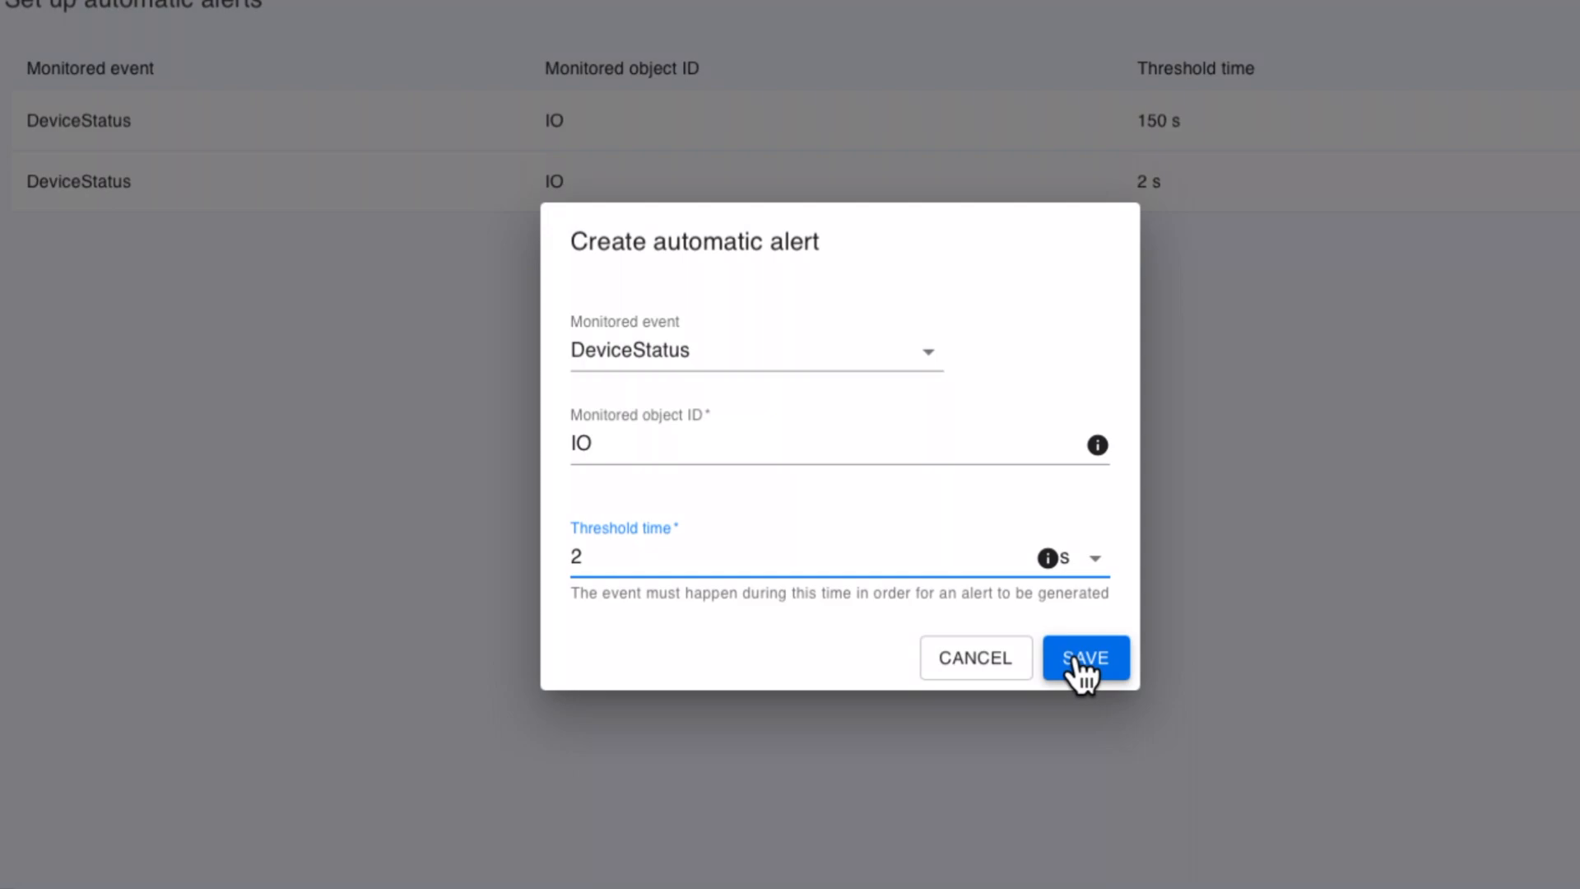
click(1072, 658)
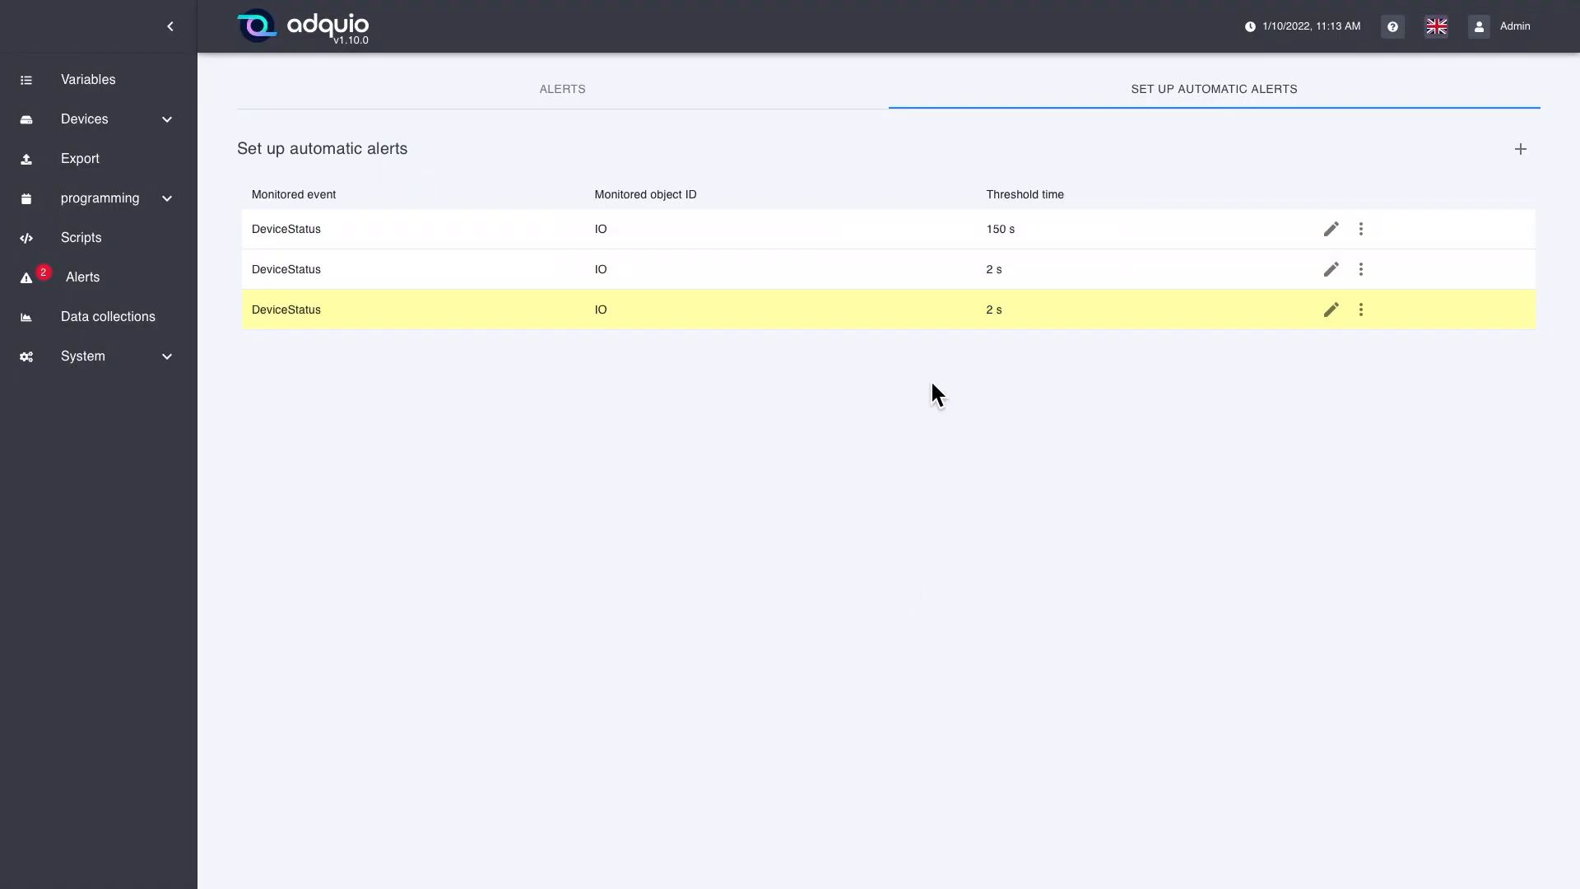
Return to the alerts list and examine the ExternalStorage alert's end time and data message
click(623, 106)
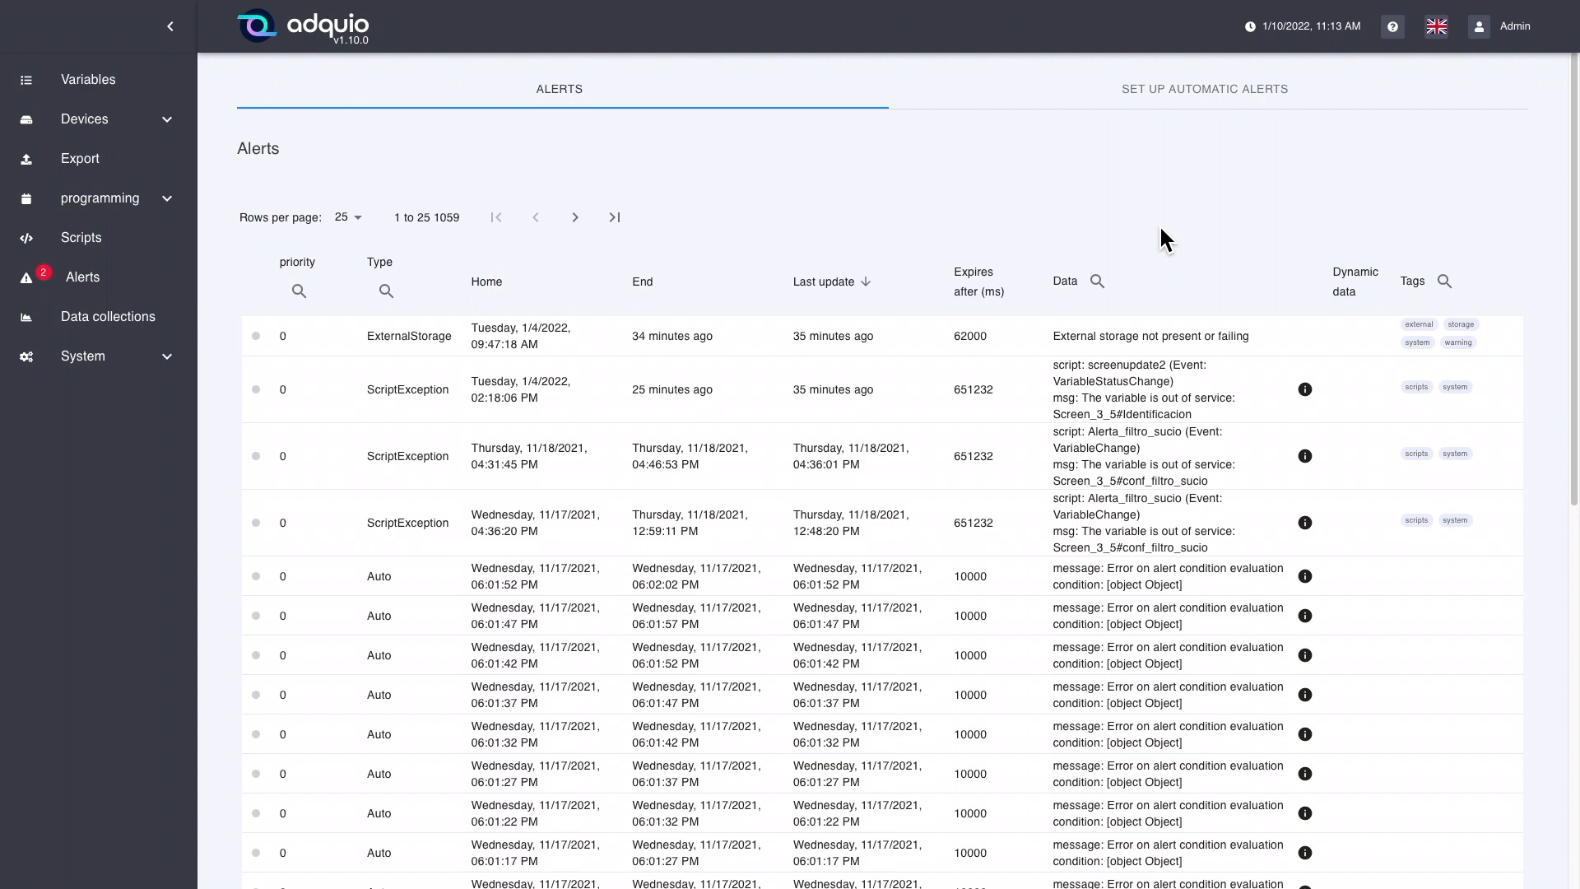
mouse_move(724, 344)
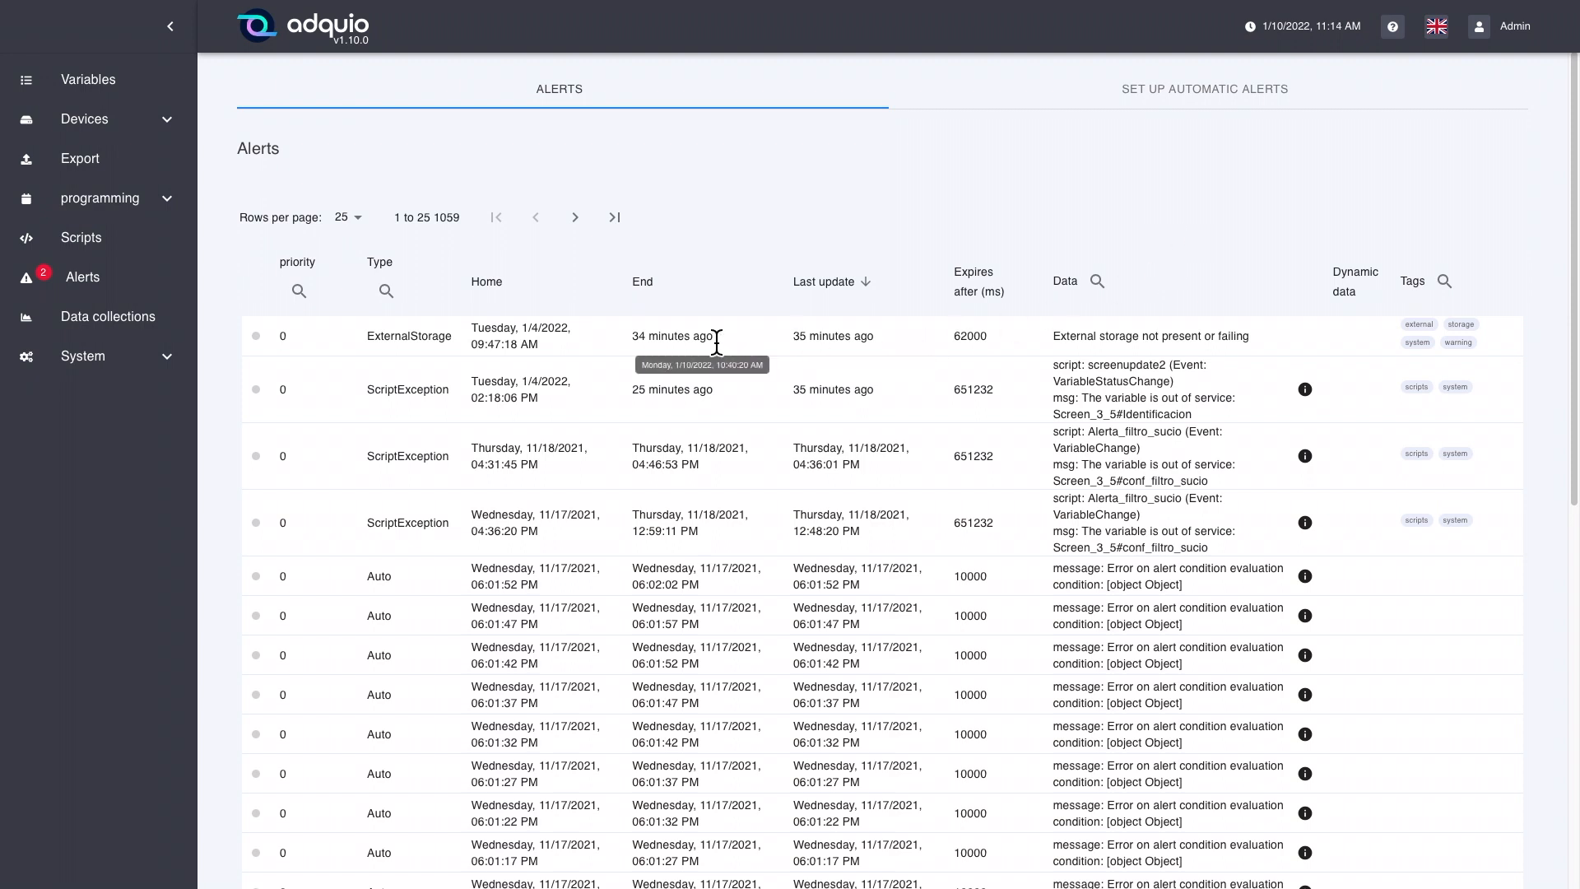
drag(1054, 337, 1255, 342)
click(1212, 239)
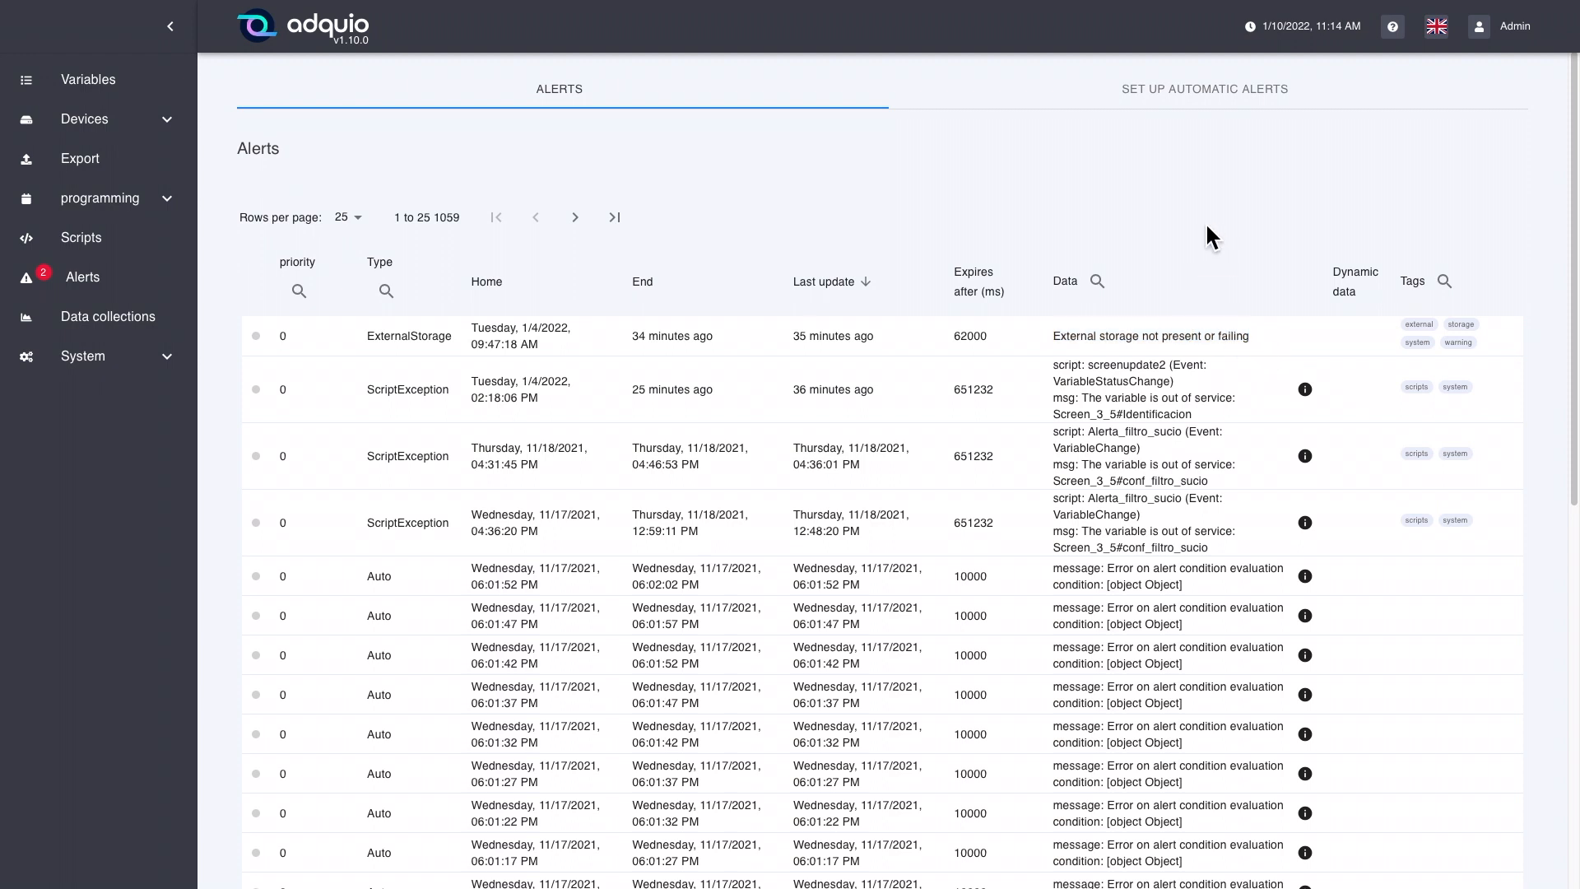